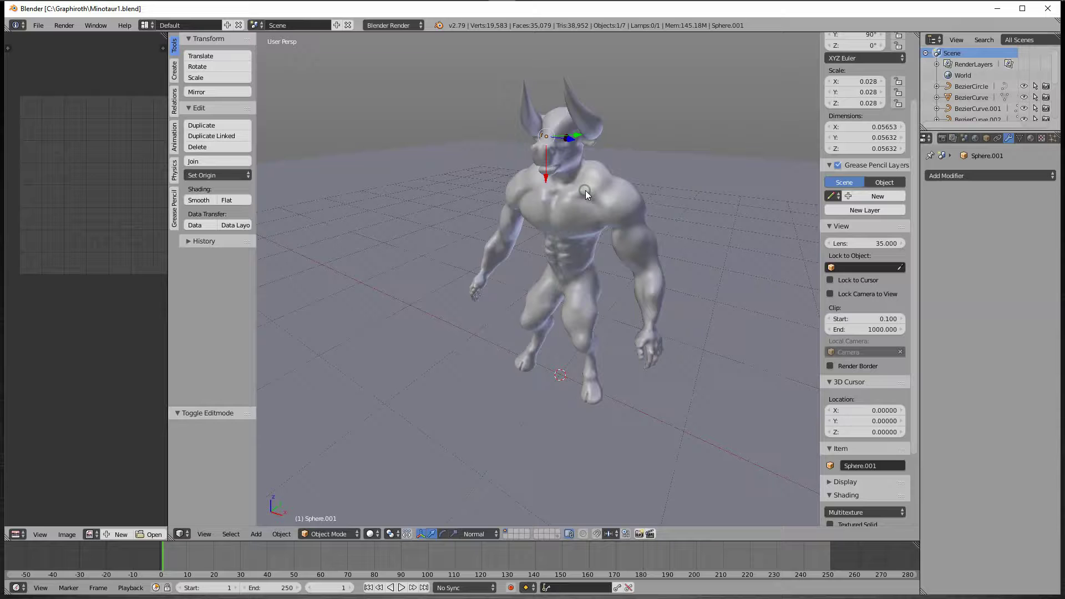
- Add a single-bone armature and move it to the minotaur's pelvis, about 0.11 along Y and 0.84 along Z
{"action": "key", "text": "shift+a"}
{"action": "mouse_move", "coordinate": [555, 346]}
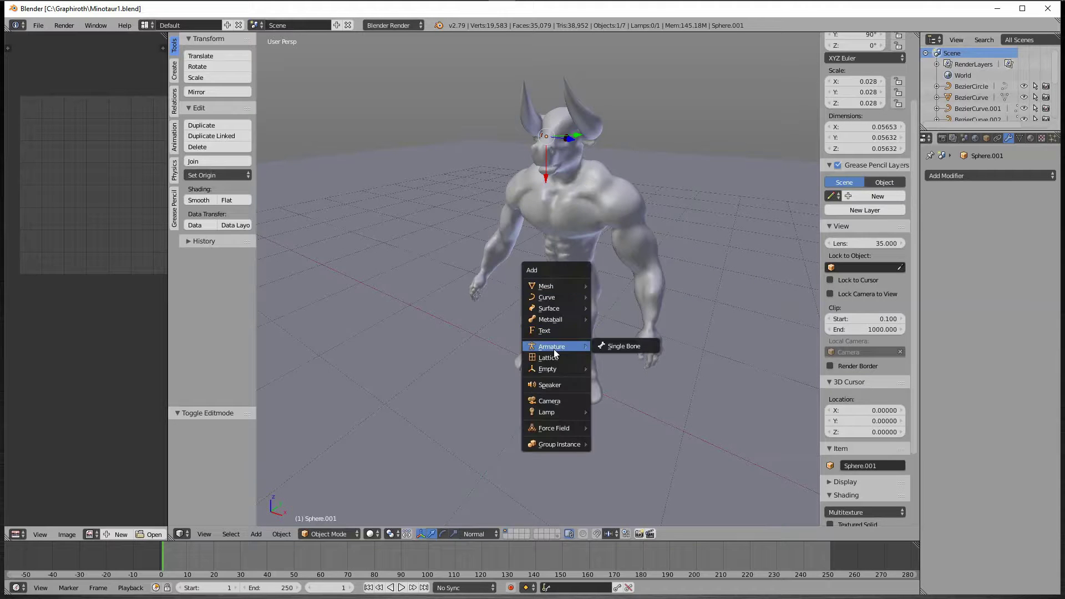
{"action": "left_click", "coordinate": [608, 347]}
{"action": "left_click_drag", "start_coordinate": [567, 359], "coordinate": [561, 326]}
{"action": "mouse_move", "coordinate": [571, 271]}
{"action": "left_mouse_down"}
{"action": "mouse_move", "coordinate": [574, 284]}
{"action": "mouse_move", "coordinate": [584, 278]}
{"action": "left_mouse_up"}
- Display the scene in wireframe to view the armature's bone inside the body from the side
{"action": "scroll", "coordinate": [577, 272], "scroll_direction": "up", "scroll_amount": 2}
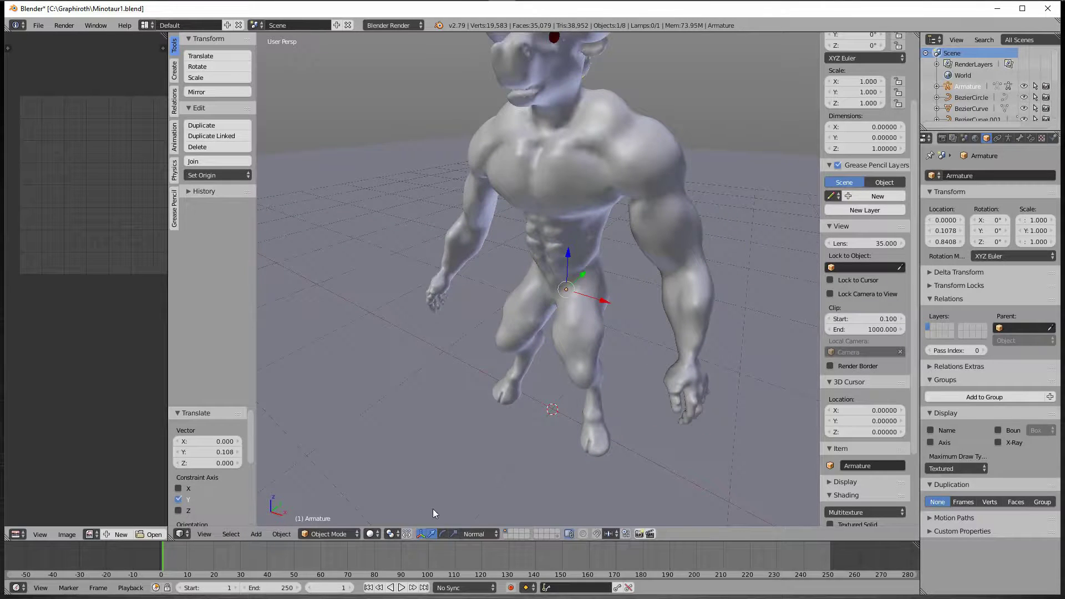
{"action": "left_click", "coordinate": [371, 535]}
{"action": "left_click", "coordinate": [378, 513]}
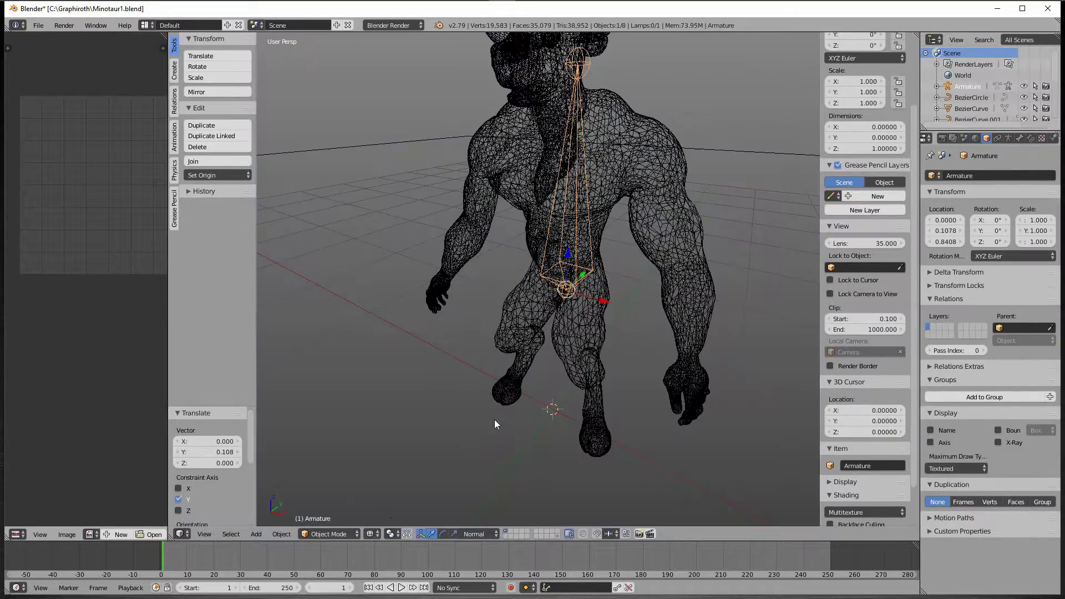
{"action": "mouse_move", "coordinate": [603, 418]}
{"action": "middle_mouse_down"}
{"action": "mouse_move", "coordinate": [408, 381]}
{"action": "mouse_move", "coordinate": [534, 402]}
{"action": "mouse_move", "coordinate": [540, 415]}
{"action": "middle_mouse_up"}
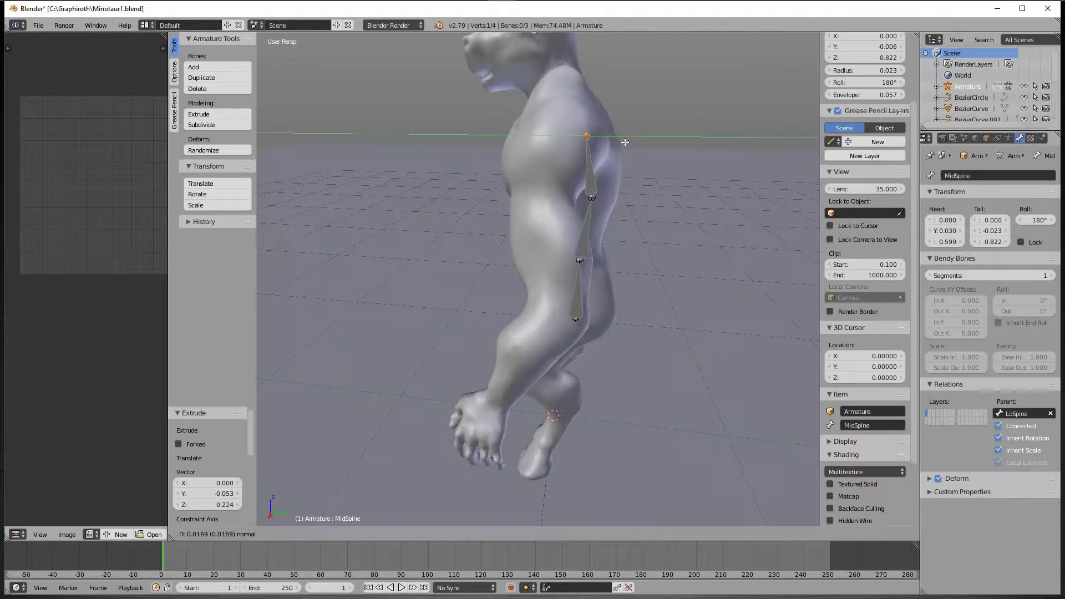
- Extrude a bone from the adjusted top spine joint up to the base of the neck and open its name for editing
{"action": "left_click_drag", "start_coordinate": [600, 137], "coordinate": [604, 137]}
{"action": "key", "text": "e"}
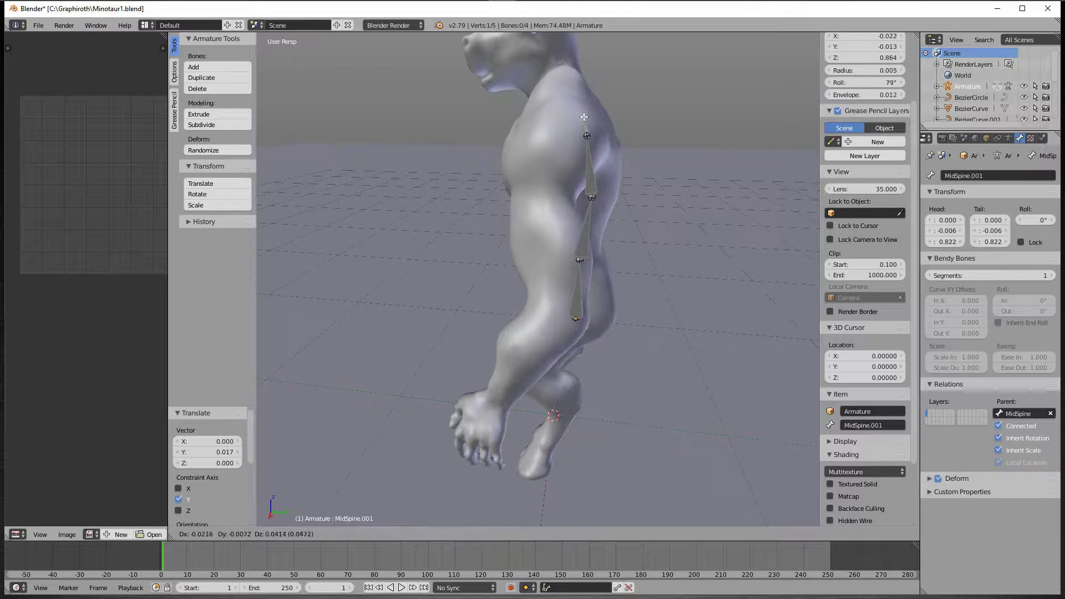
{"action": "left_click", "coordinate": [562, 65]}
{"action": "middle_click_drag", "start_coordinate": [561, 65], "coordinate": [693, 134]}
{"action": "left_click_drag", "start_coordinate": [529, 76], "coordinate": [622, 98]}
{"action": "middle_click_drag", "start_coordinate": [623, 98], "coordinate": [536, 170]}
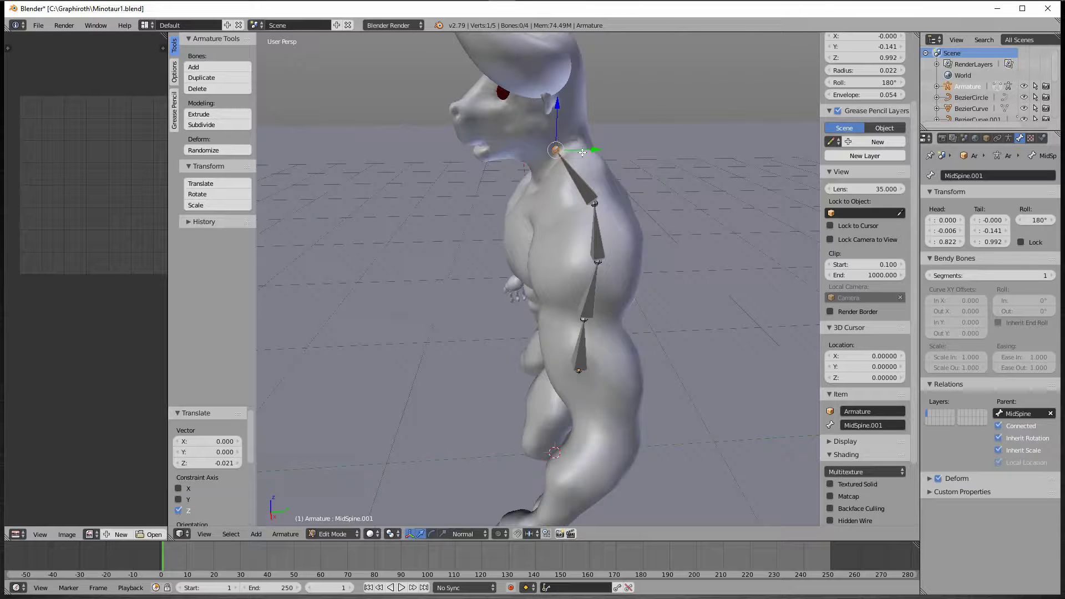
{"action": "left_click", "coordinate": [982, 176]}
{"action": "type", "text": "H"}
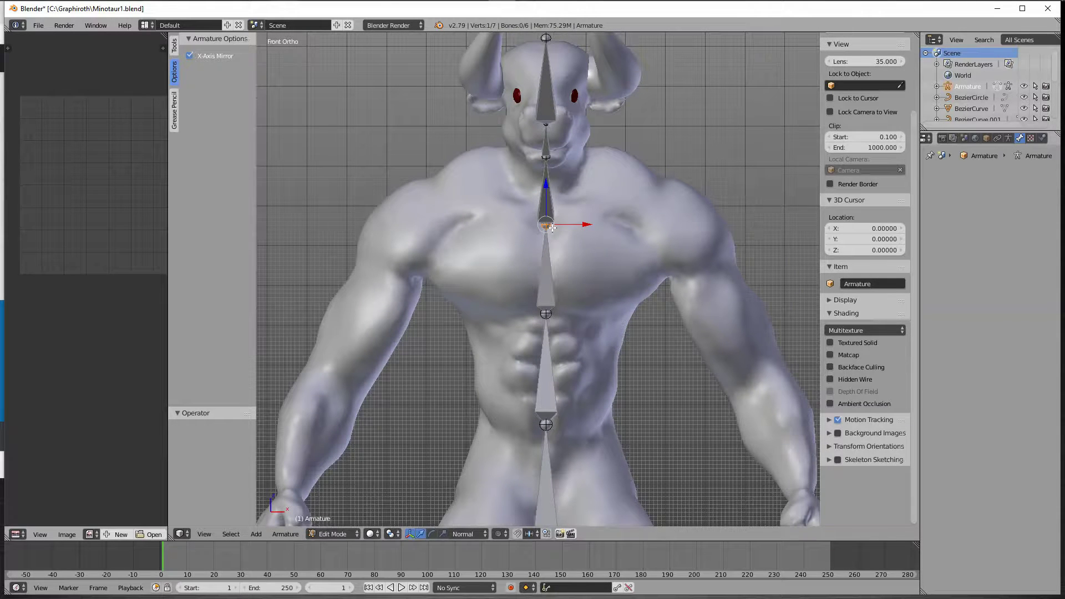
- Extrude mirrored shoulder bones from the upper chest joint, about 0.29 outward and 0.06 upward
{"action": "key", "text": "shift+e"}
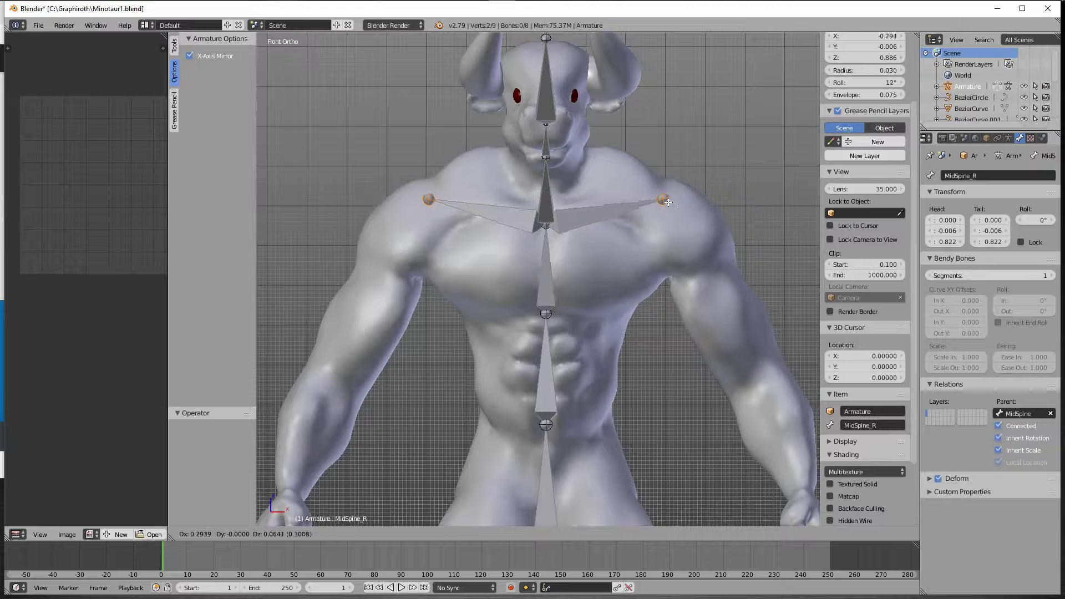
{"action": "left_click", "coordinate": [666, 201]}
- Extrude the mirrored upper arm bones from the shoulders to the elbows and adjust the elbow joint's height
{"action": "middle_click_drag", "start_coordinate": [666, 201], "coordinate": [566, 361]}
{"action": "middle_click_drag", "start_coordinate": [492, 357], "coordinate": [622, 381]}
{"action": "key", "text": "e"}
{"action": "key", "text": "x"}
{"action": "key", "text": "y"}
{"action": "left_click", "coordinate": [595, 365]}
{"action": "key", "text": "g"}
{"action": "key", "text": "z"}
{"action": "left_click", "coordinate": [558, 332]}
- Fine-tune the elbow joint inside the arm along X and shift it about -0.009 along Y
{"action": "middle_click_drag", "start_coordinate": [558, 332], "coordinate": [643, 278]}
{"action": "key", "text": "g"}
{"action": "key", "text": "x"}
{"action": "key", "text": "x"}
{"action": "left_click", "coordinate": [528, 366]}
{"action": "key", "text": "g"}
{"action": "key", "text": "y"}
{"action": "left_click", "coordinate": [646, 274]}
- Extrude the forearm bone from the elbow and place its end inside the wrist at about X -0.656, Y -0.233, Z 0.139
{"action": "key", "text": "e"}
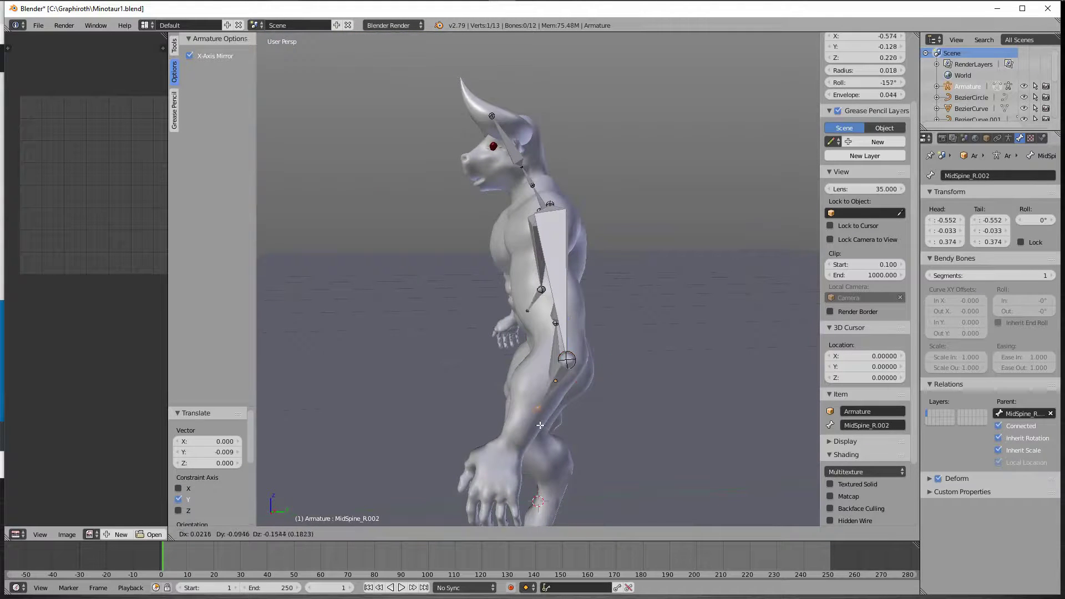
{"action": "left_click", "coordinate": [507, 465]}
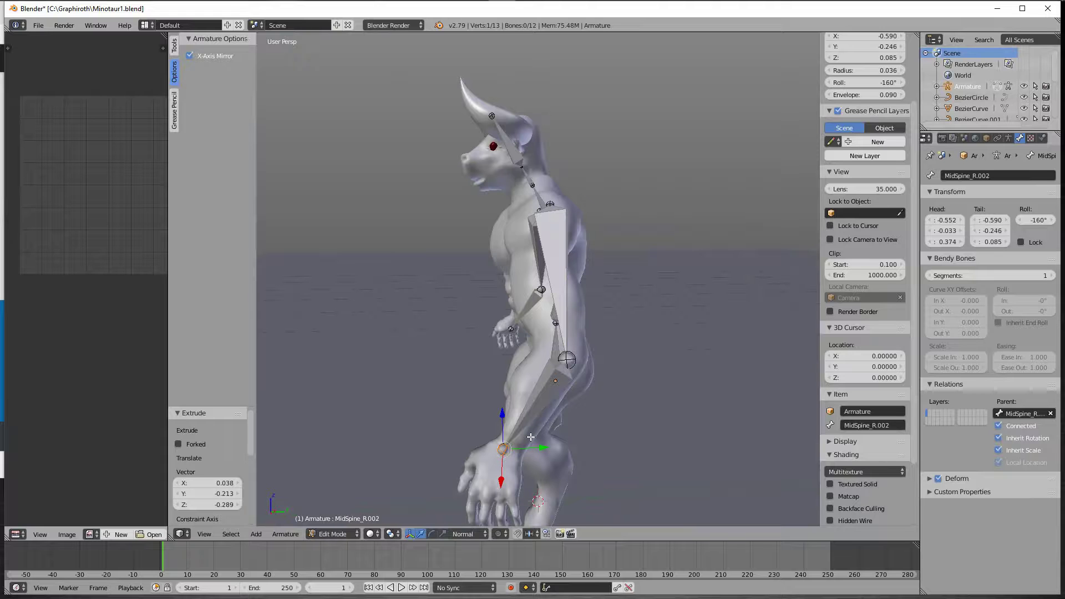
{"action": "key", "text": "g"}
{"action": "left_click", "coordinate": [526, 447]}
{"action": "middle_click_drag", "start_coordinate": [528, 447], "coordinate": [632, 447]}
{"action": "left_click_drag", "start_coordinate": [539, 447], "coordinate": [560, 448]}
{"action": "left_click_drag", "start_coordinate": [527, 414], "coordinate": [523, 401]}
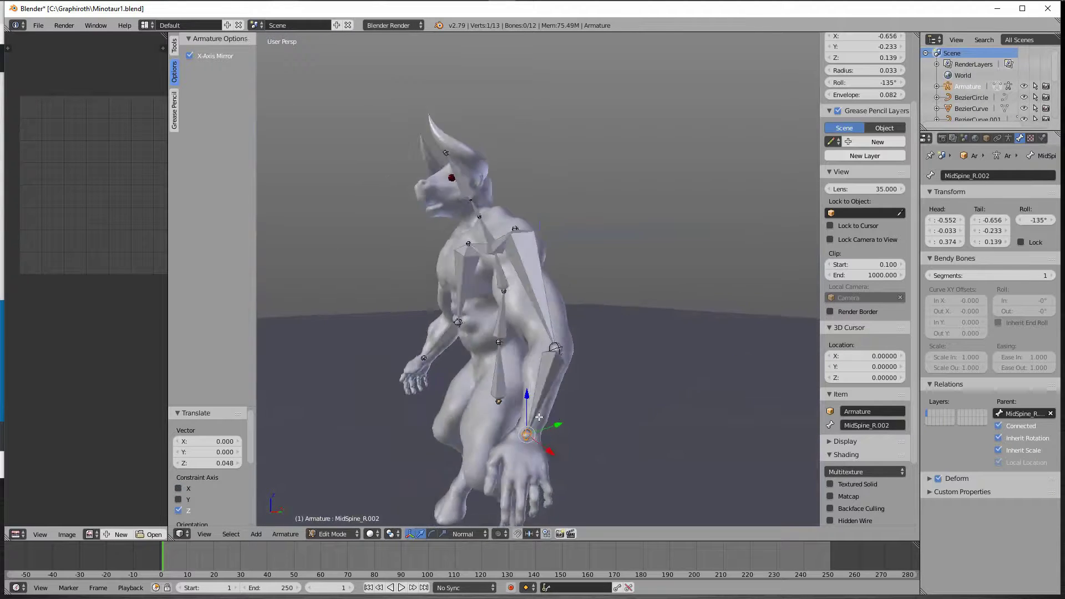
- Extrude a bone from the wrist joint into the hand
{"action": "middle_click_drag", "start_coordinate": [499, 333], "coordinate": [527, 333]}
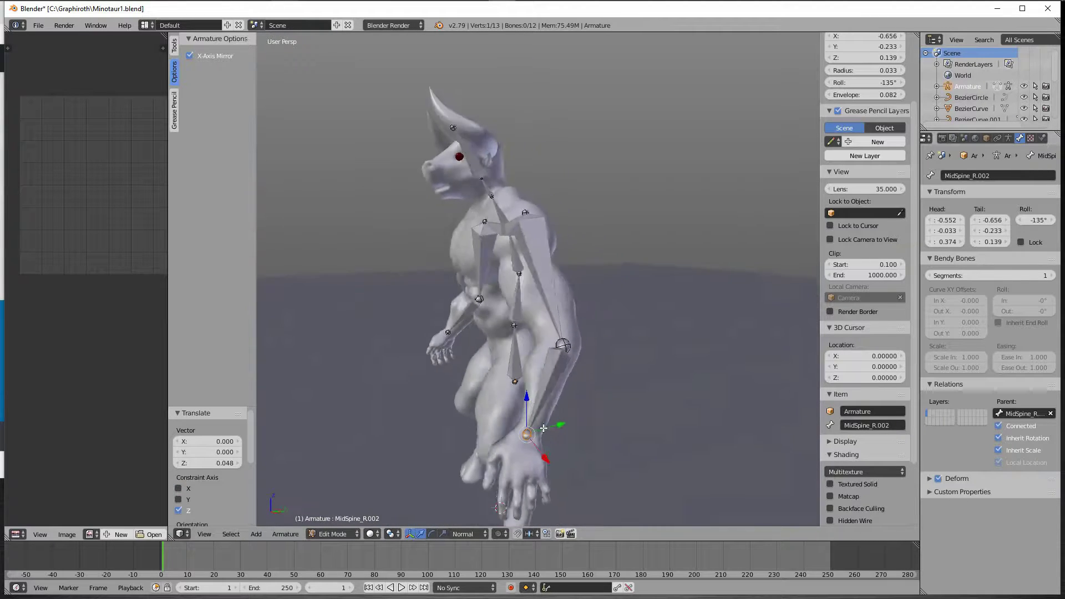
{"action": "scroll", "coordinate": [638, 361], "scroll_direction": "up", "scroll_amount": 4}
{"action": "key", "text": "e"}
{"action": "left_click", "coordinate": [712, 435]}
{"action": "left_click", "coordinate": [663, 255]}
{"action": "key", "text": "e"}
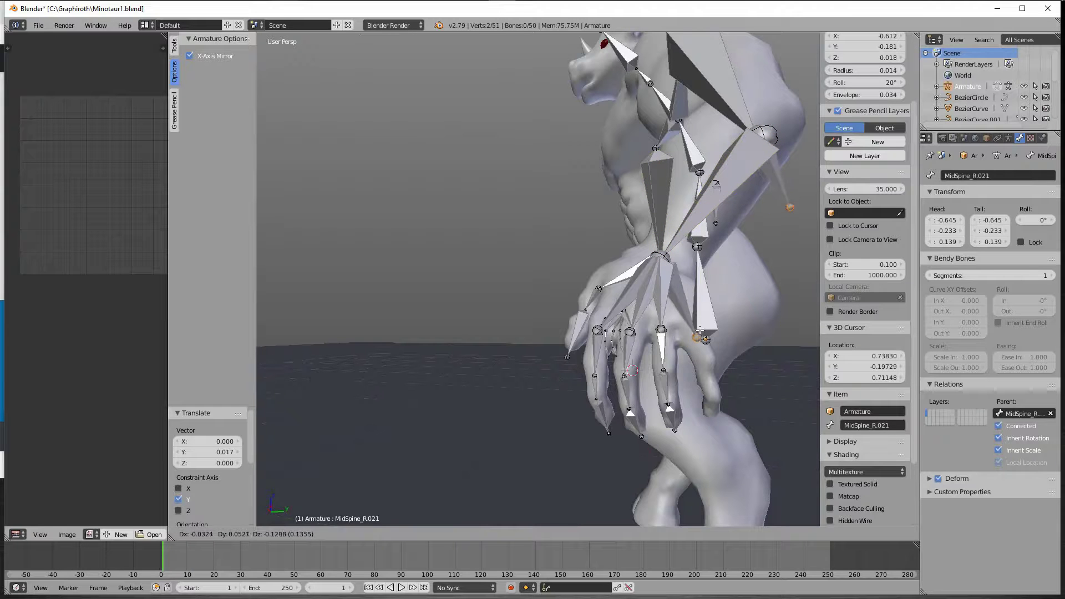
{"action": "right_click", "coordinate": [700, 329]}
{"action": "key", "text": "ctrl+z"}
- Extrude a palm bone from the wrist to the little finger's knuckle and shift its end 0.1 along X
{"action": "right_click", "coordinate": [665, 253]}
{"action": "middle_click_drag", "start_coordinate": [665, 254], "coordinate": [767, 150]}
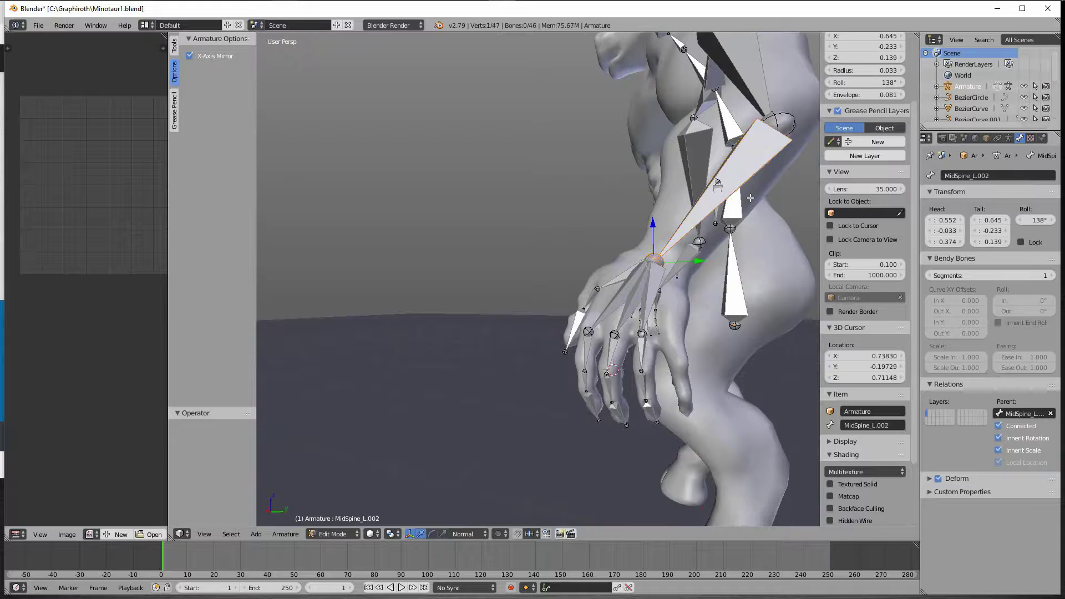
{"action": "key", "text": "e"}
{"action": "left_click", "coordinate": [679, 361]}
{"action": "middle_click_drag", "start_coordinate": [712, 370], "coordinate": [636, 391]}
{"action": "left_click_drag", "start_coordinate": [638, 338], "coordinate": [579, 329]}
{"action": "middle_click_drag", "start_coordinate": [578, 328], "coordinate": [620, 345]}
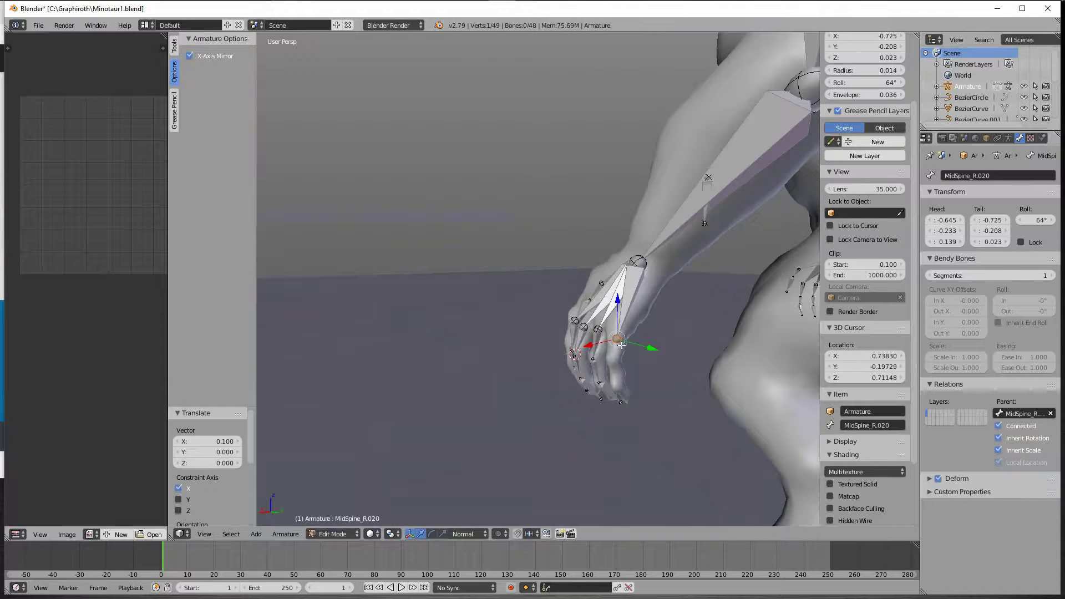
- Extrude the little finger's first bone about 0.04 down from the knuckle and adjust its end joint inside the finger
{"action": "key", "text": "e"}
{"action": "left_click", "coordinate": [615, 376]}
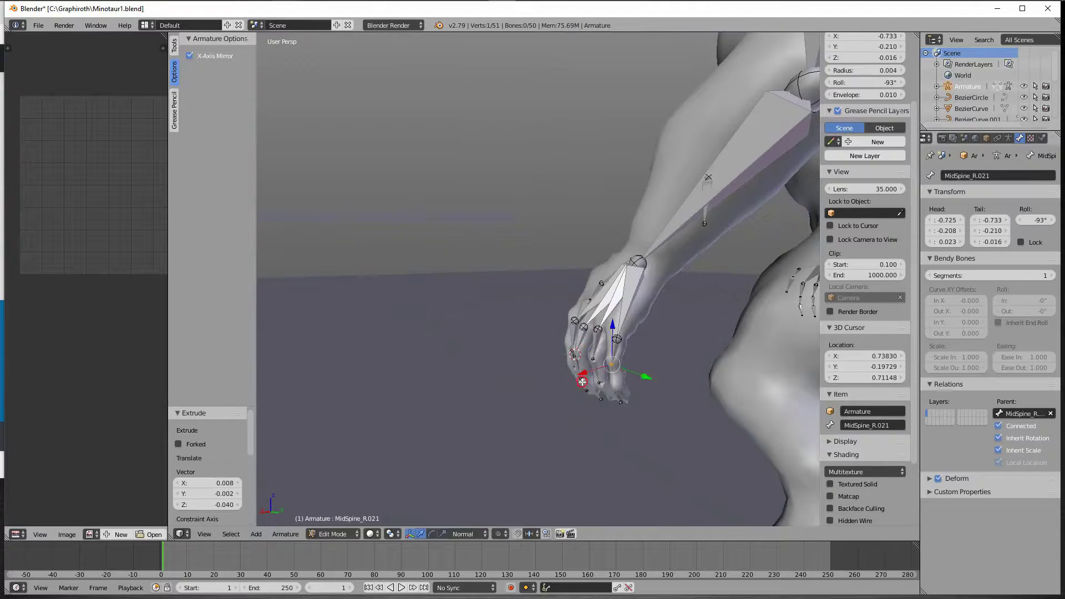
{"action": "middle_click_drag", "start_coordinate": [583, 382], "coordinate": [648, 371]}
{"action": "left_click_drag", "start_coordinate": [643, 367], "coordinate": [649, 367]}
{"action": "middle_click_drag", "start_coordinate": [648, 366], "coordinate": [550, 409]}
- Extrude the remaining little finger bones toward the fingertip and shift the finger joint about 0.008 along X
{"action": "key", "text": "e"}
{"action": "left_click", "coordinate": [622, 403]}
{"action": "right_click", "coordinate": [619, 387]}
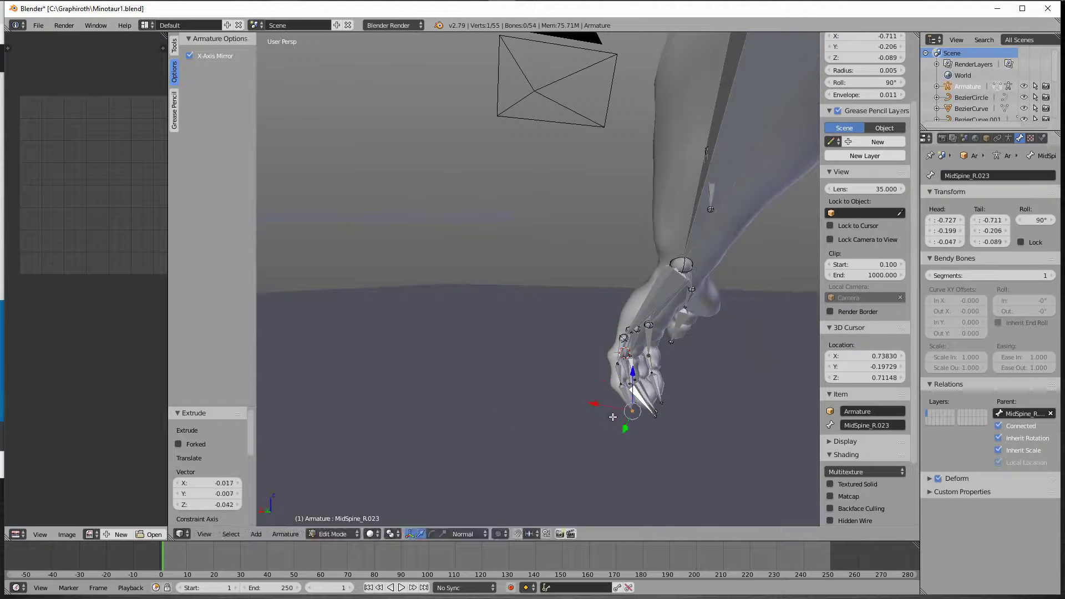
{"action": "left_click_drag", "start_coordinate": [594, 379], "coordinate": [587, 378]}
- Examine how the hand, arm and spine bones sit inside the whole figure
{"action": "middle_click_drag", "start_coordinate": [534, 383], "coordinate": [680, 404]}
{"action": "middle_click_drag", "start_coordinate": [546, 327], "coordinate": [677, 282]}
{"action": "scroll", "coordinate": [677, 281], "scroll_direction": "down", "scroll_amount": 2}
{"action": "scroll", "coordinate": [677, 282], "scroll_direction": "down", "scroll_amount": 3}
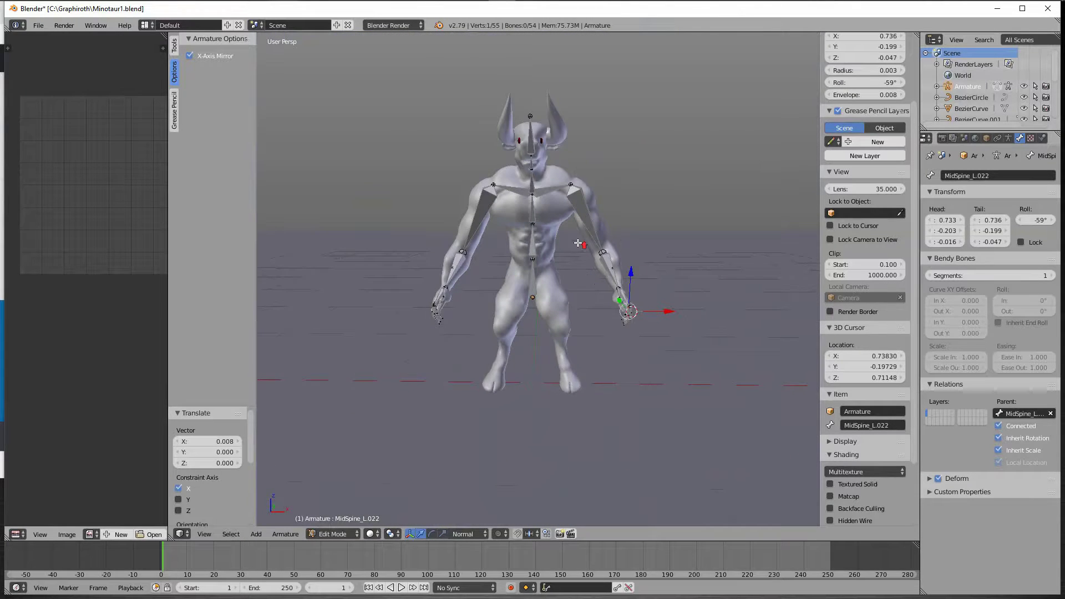
{"action": "scroll", "coordinate": [584, 204], "scroll_direction": "up", "scroll_amount": 1}
{"action": "scroll", "coordinate": [586, 207], "scroll_direction": "up", "scroll_amount": 2}
{"action": "middle_click_drag", "start_coordinate": [587, 207], "coordinate": [622, 276]}
{"action": "scroll", "coordinate": [621, 277], "scroll_direction": "up", "scroll_amount": 1}
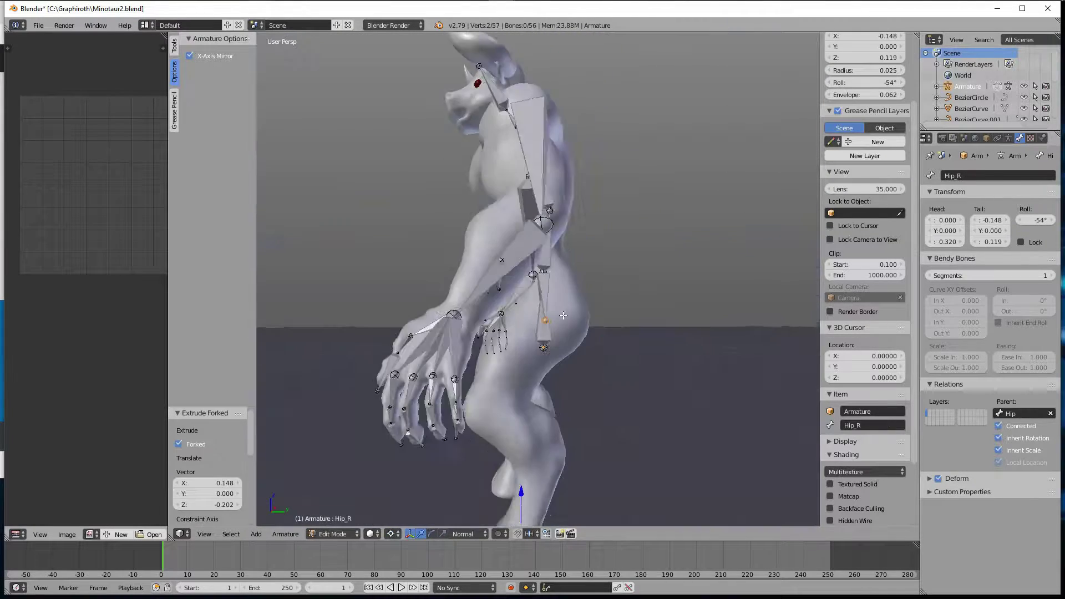
- Extrude mirrored thigh bones from the hip joints to the knees, about 0.07 outward and 0.29 down
{"action": "middle_click_drag", "start_coordinate": [499, 311], "coordinate": [577, 313]}
{"action": "key", "text": "KP_1"}
{"action": "scroll", "coordinate": [577, 300], "scroll_direction": "up", "scroll_amount": 4}
{"action": "scroll", "coordinate": [575, 283], "scroll_direction": "down", "scroll_amount": 3}
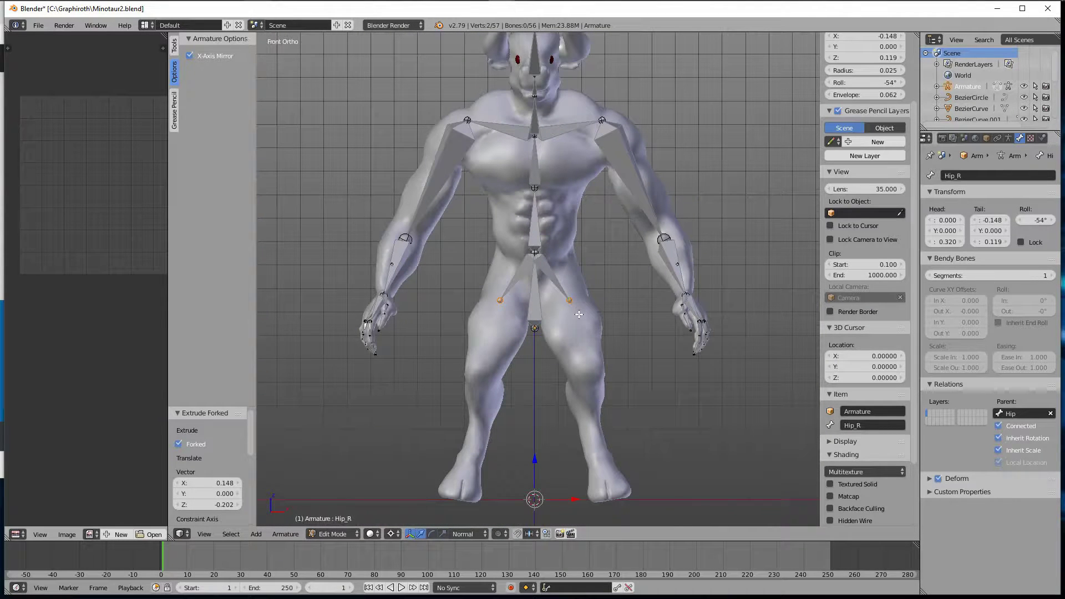
{"action": "key", "text": "e"}
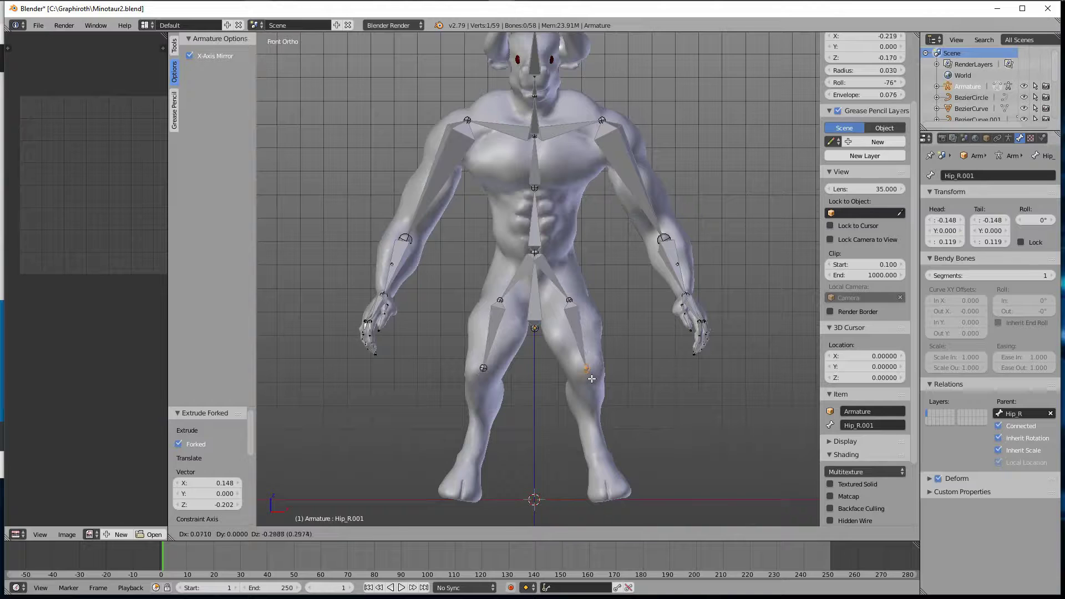
{"action": "left_click", "coordinate": [598, 376]}
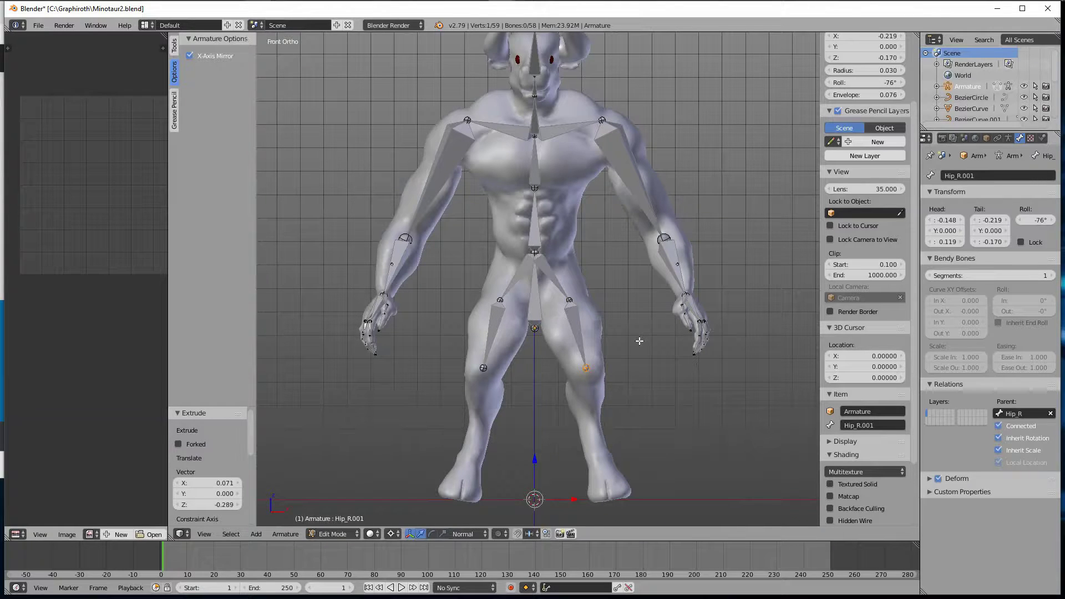
- Move the knee joint forward about 0.215 along Y in side view so it sits inside the knee
{"action": "key", "text": "KP_3"}
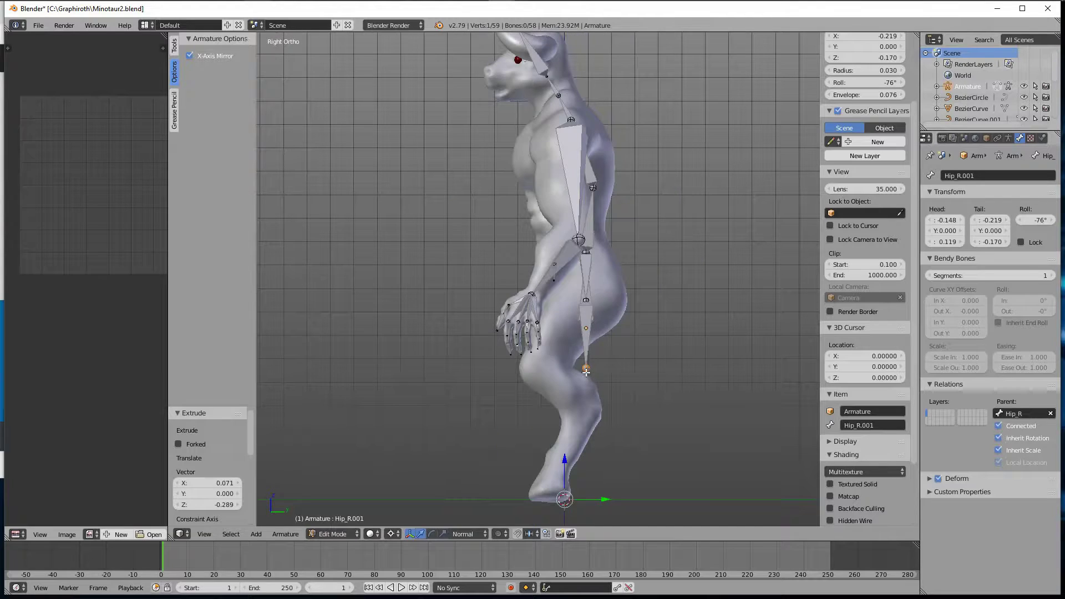
{"action": "key", "text": "g"}
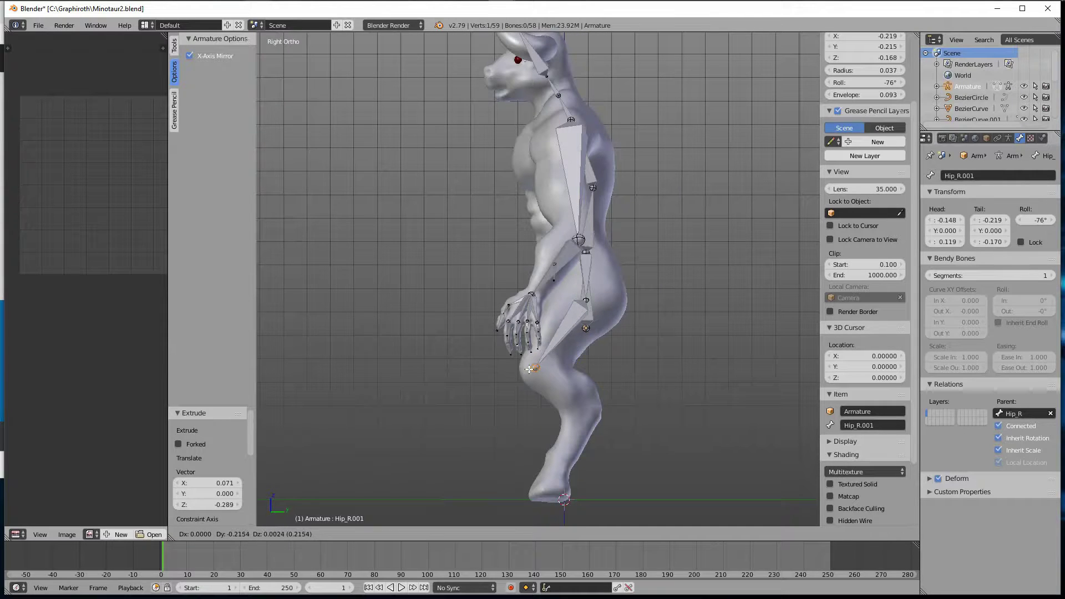
{"action": "left_click", "coordinate": [530, 369]}
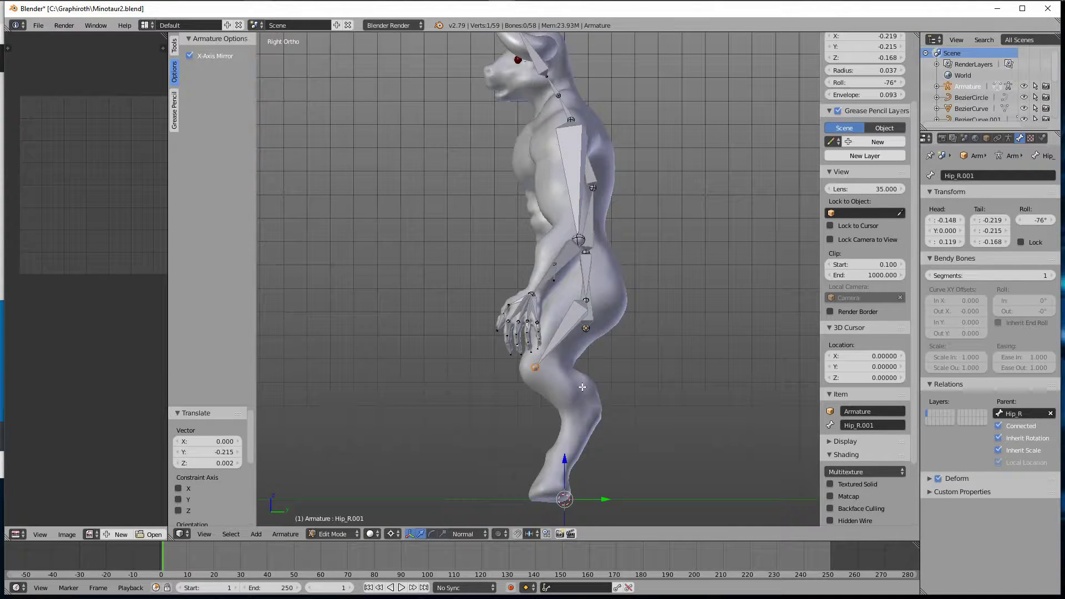
- Extrude a lower leg bone from the knee to the hock, about 0.20 back and 0.18 down
{"action": "scroll", "coordinate": [562, 370], "scroll_direction": "up", "scroll_amount": 3}
{"action": "key", "text": "e"}
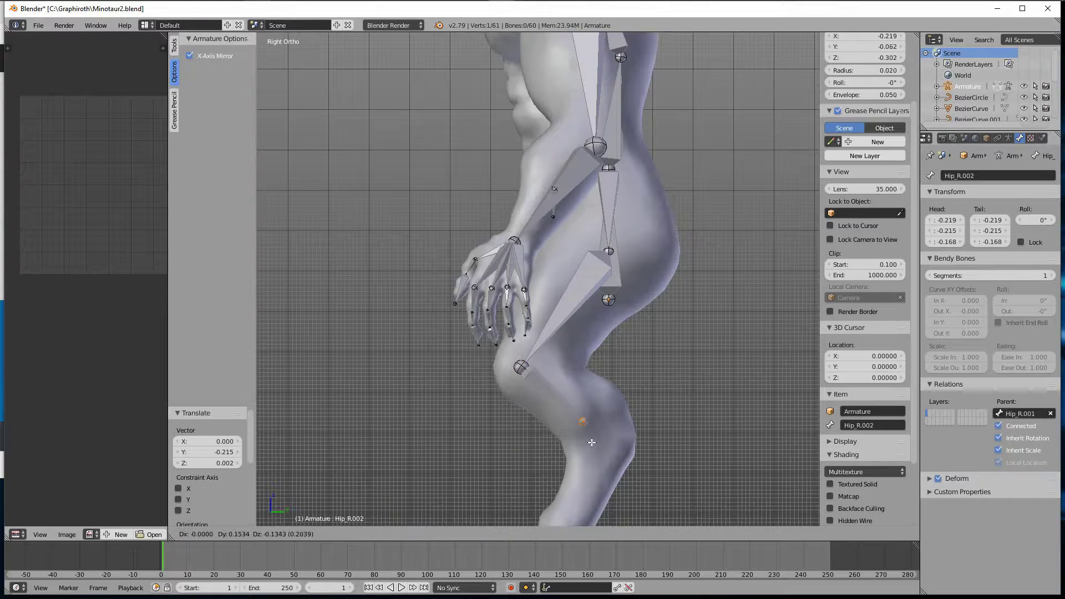
{"action": "left_click", "coordinate": [609, 460]}
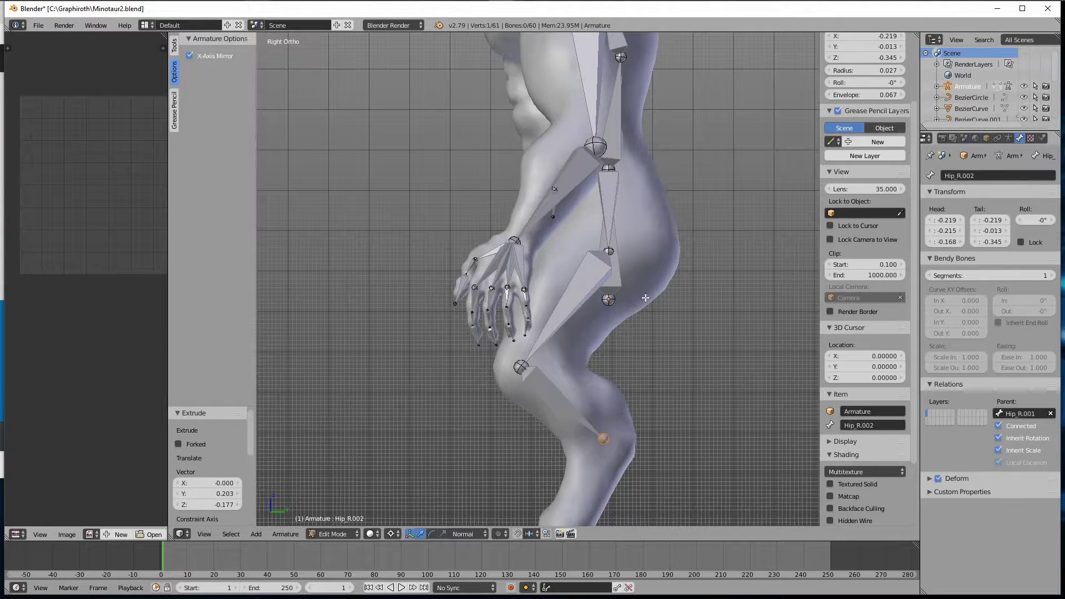
- Change the pivot point to Individual Origins
{"action": "scroll", "coordinate": [631, 276], "scroll_direction": "down", "scroll_amount": 4}
{"action": "scroll", "coordinate": [635, 371], "scroll_direction": "up", "scroll_amount": 3}
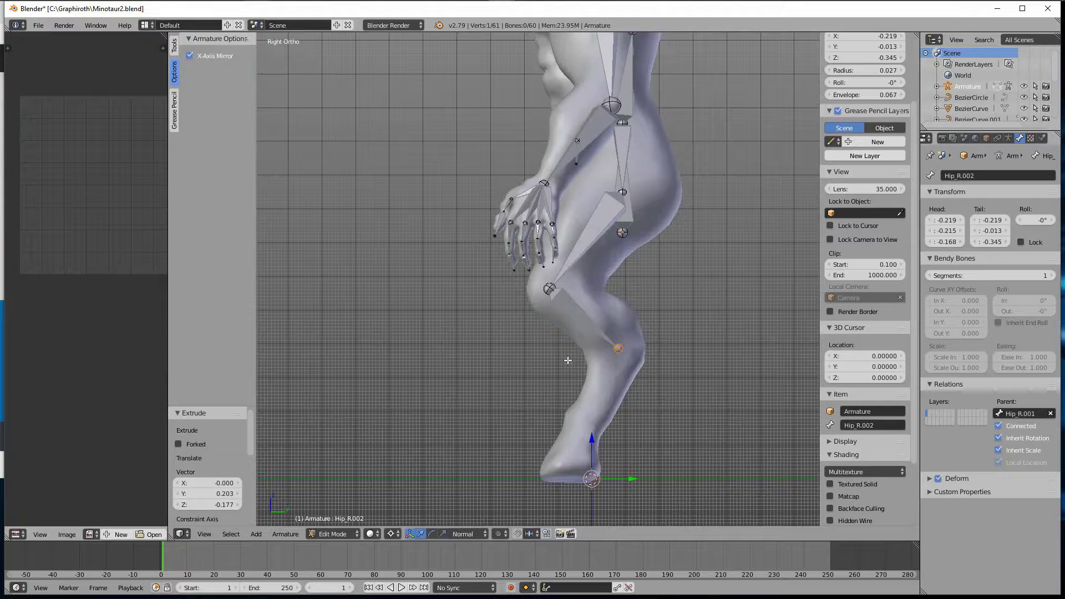
{"action": "key", "text": "KP_1"}
{"action": "scroll", "coordinate": [632, 321], "scroll_direction": "up", "scroll_amount": 2}
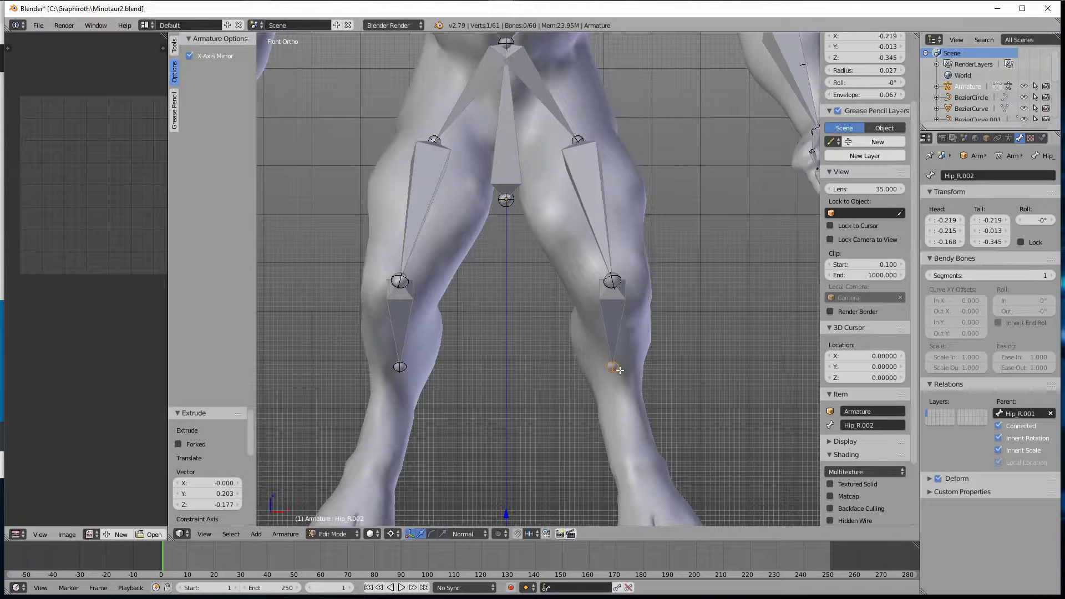
{"action": "scroll", "coordinate": [617, 371], "scroll_direction": "down", "scroll_amount": 3}
{"action": "left_click", "coordinate": [391, 534]}
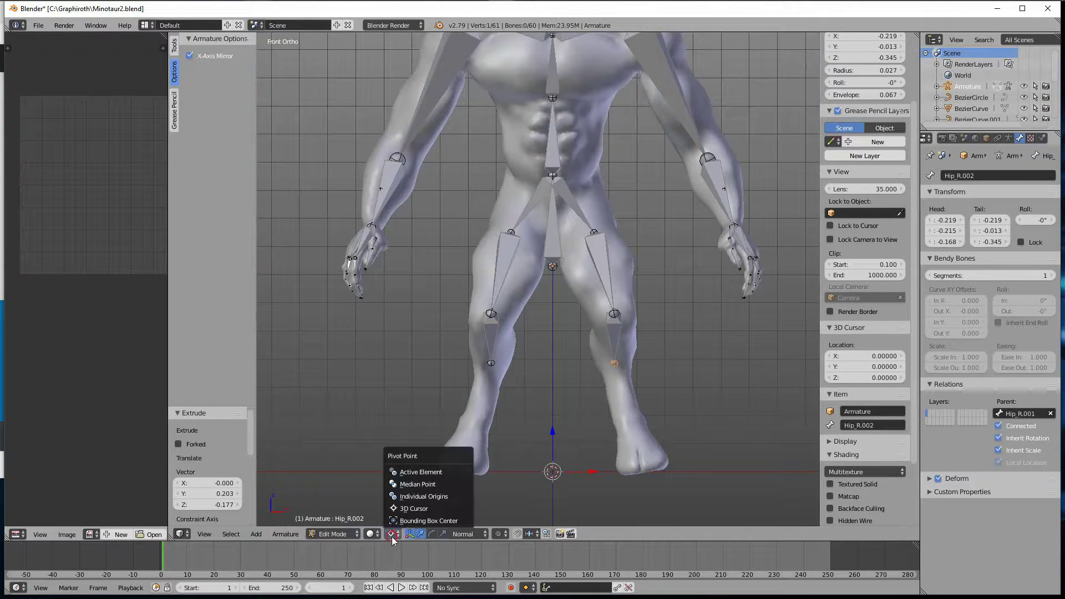
{"action": "left_click", "coordinate": [443, 496]}
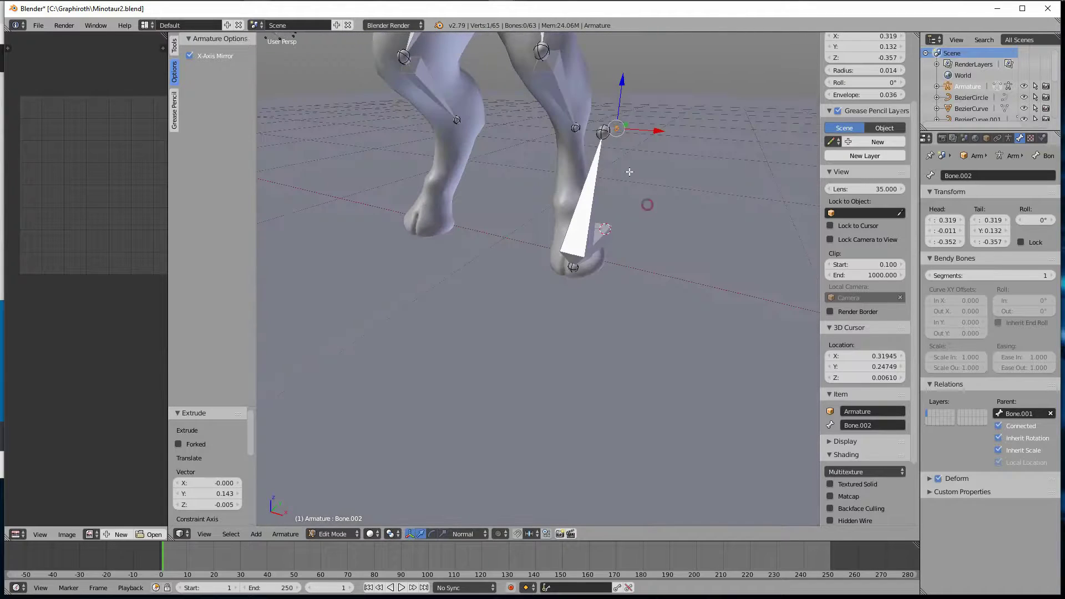
- Shift the short bone extending back from the hock -0.082 along X to line up with the leg
{"action": "left_click_drag", "start_coordinate": [655, 132], "coordinate": [632, 140]}
{"action": "scroll", "coordinate": [632, 145], "scroll_direction": "up", "scroll_amount": 6}
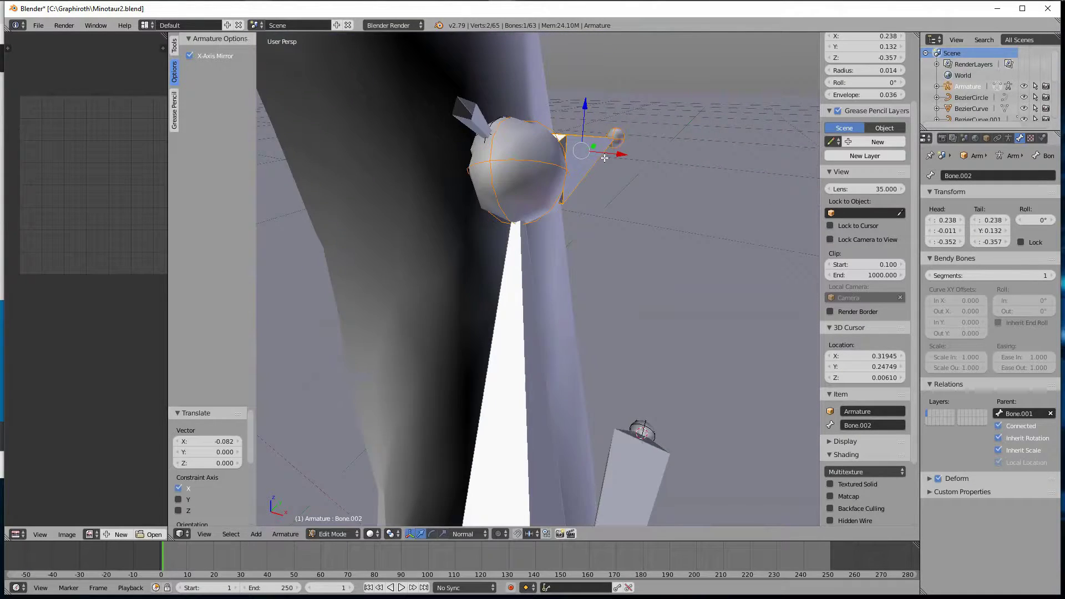
{"action": "scroll", "coordinate": [632, 165], "scroll_direction": "down", "scroll_amount": 2}
{"action": "scroll", "coordinate": [651, 188], "scroll_direction": "down", "scroll_amount": 3}
- Try to duplicate the connected three-bone foot chain toward the other leg in front view
{"action": "key", "text": "l"}
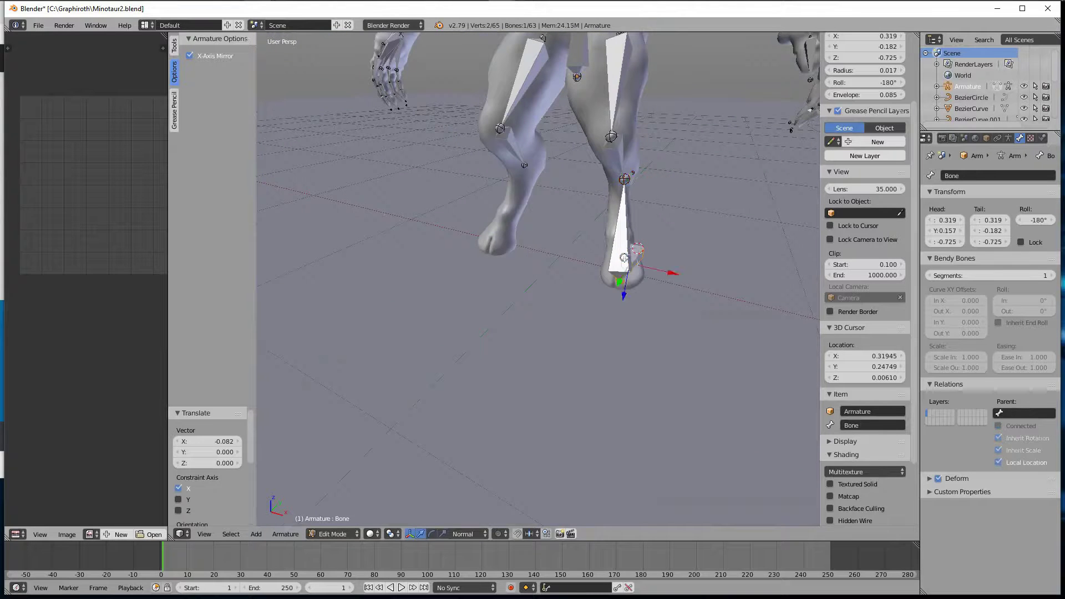
{"action": "scroll", "coordinate": [683, 196], "scroll_direction": "down", "scroll_amount": 1}
{"action": "key", "text": "KP_1"}
{"action": "scroll", "coordinate": [684, 211], "scroll_direction": "up", "scroll_amount": 3}
{"action": "key", "text": "shift+d"}
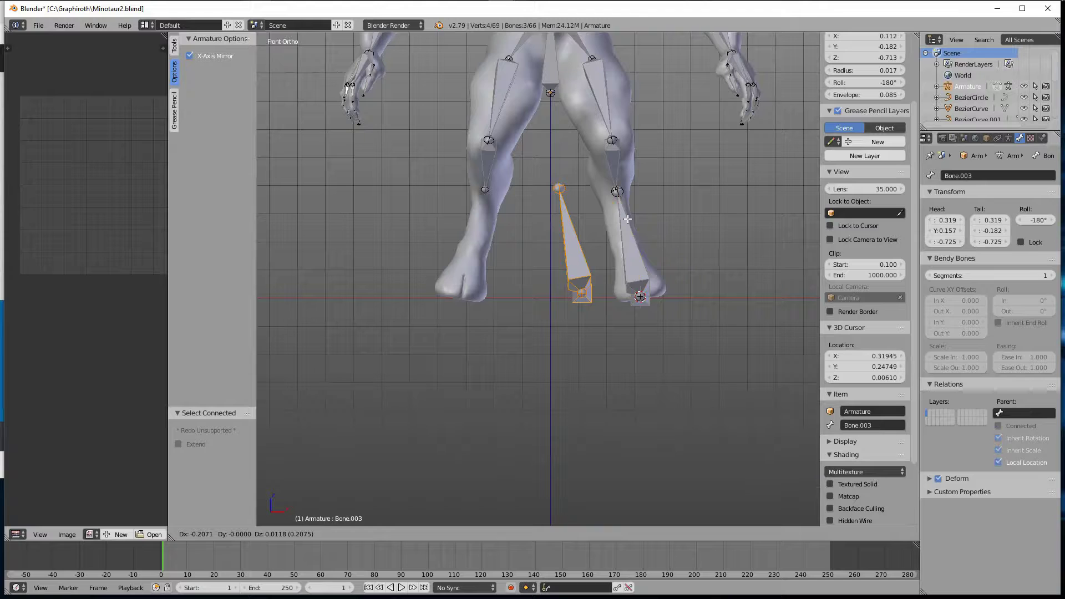
{"action": "key", "text": "Escape"}
{"action": "key", "text": "ctrl+z"}
- Cancel the duplication and rename the hoof bone at the foot's lower end to HoofL
{"action": "scroll", "coordinate": [679, 259], "scroll_direction": "down", "scroll_amount": 1}
{"action": "right_click", "coordinate": [643, 297]}
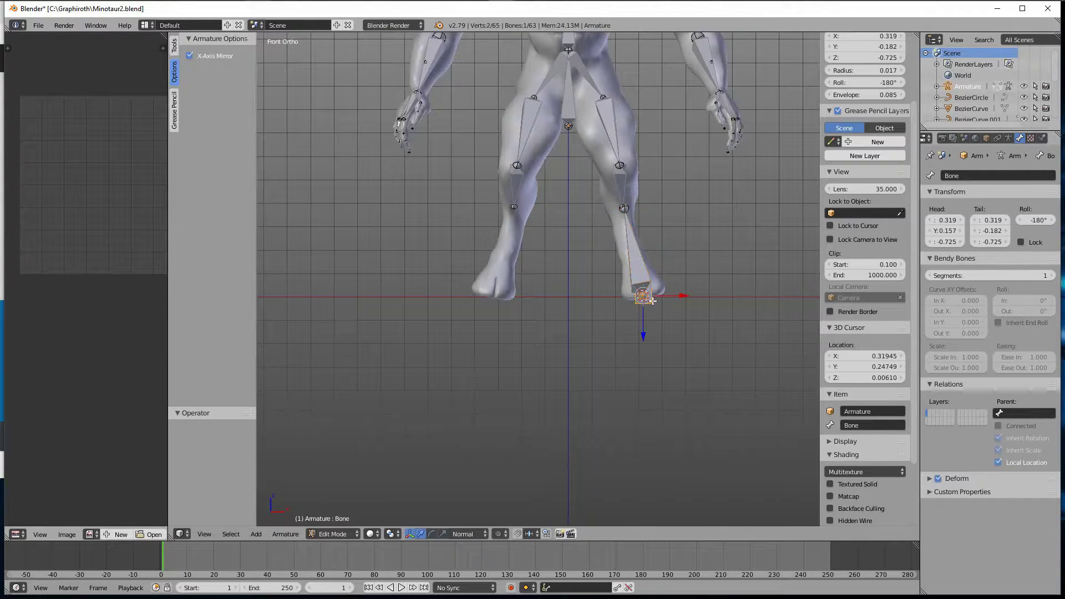
{"action": "left_click", "coordinate": [981, 174]}
{"action": "type", "text": "Hoo"}
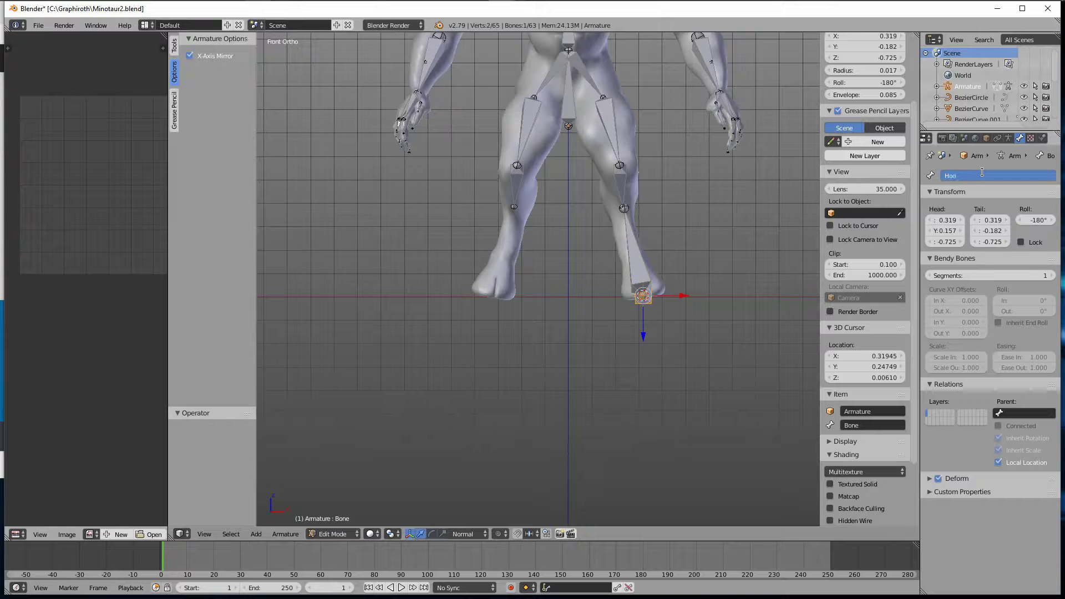
{"action": "type", "text": "fL"}
{"action": "key", "text": "Return"}
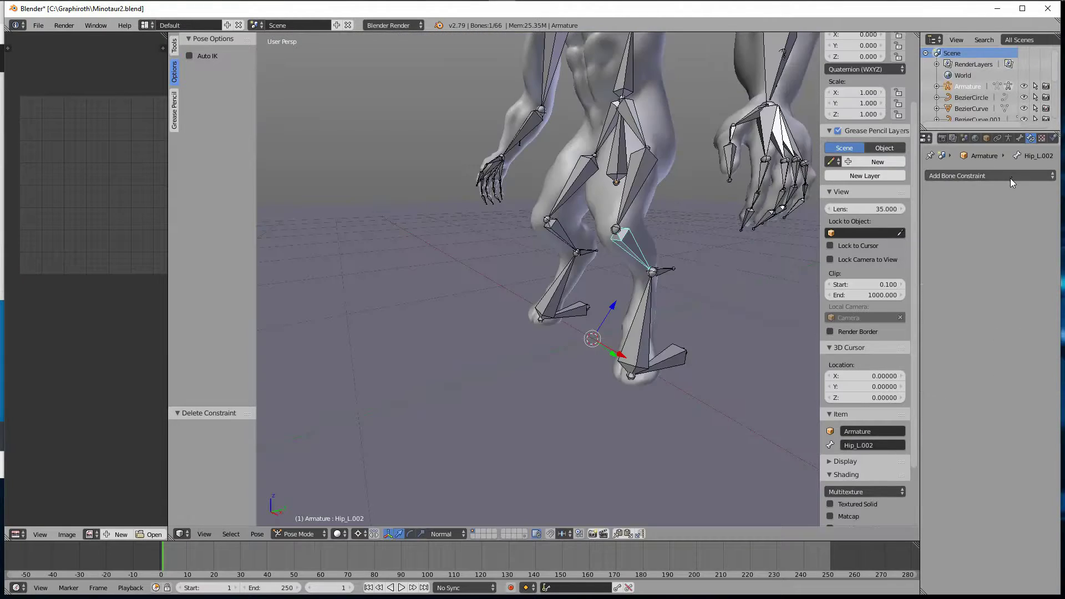
- Add an Inverse Kinematics constraint to the left lower leg bone Hip_L.002, targeting the Armature's AnkleL bone
{"action": "left_click", "coordinate": [1011, 176]}
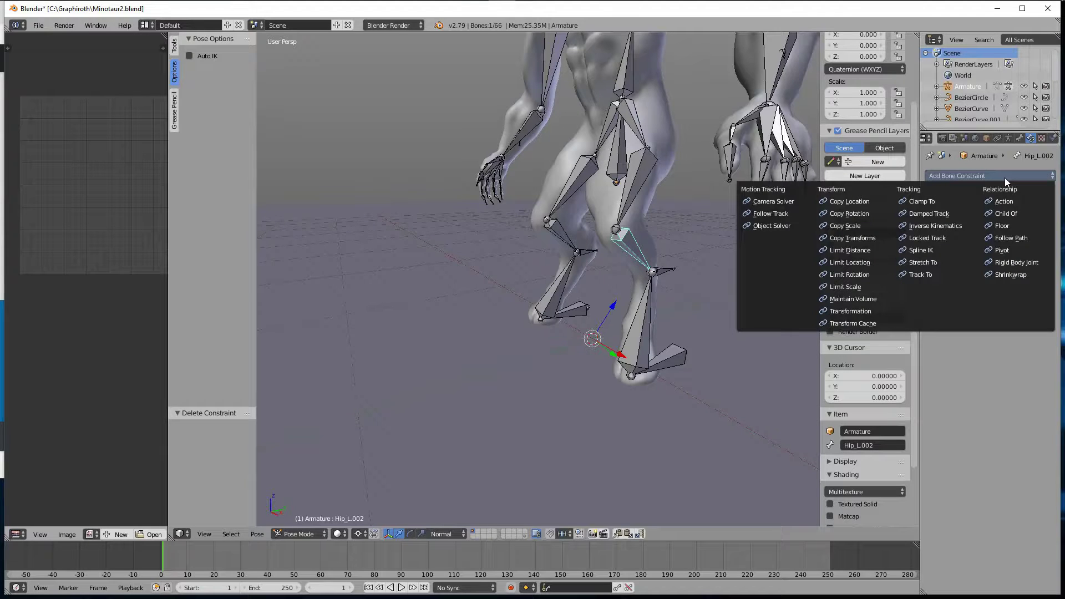
{"action": "left_click", "coordinate": [949, 226]}
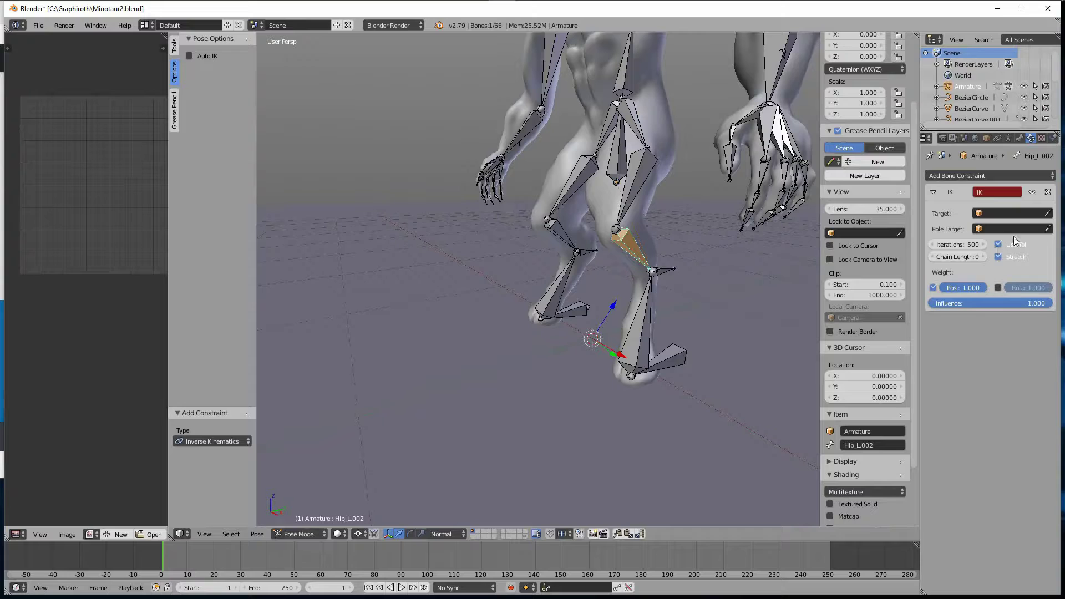
{"action": "left_click", "coordinate": [1048, 214]}
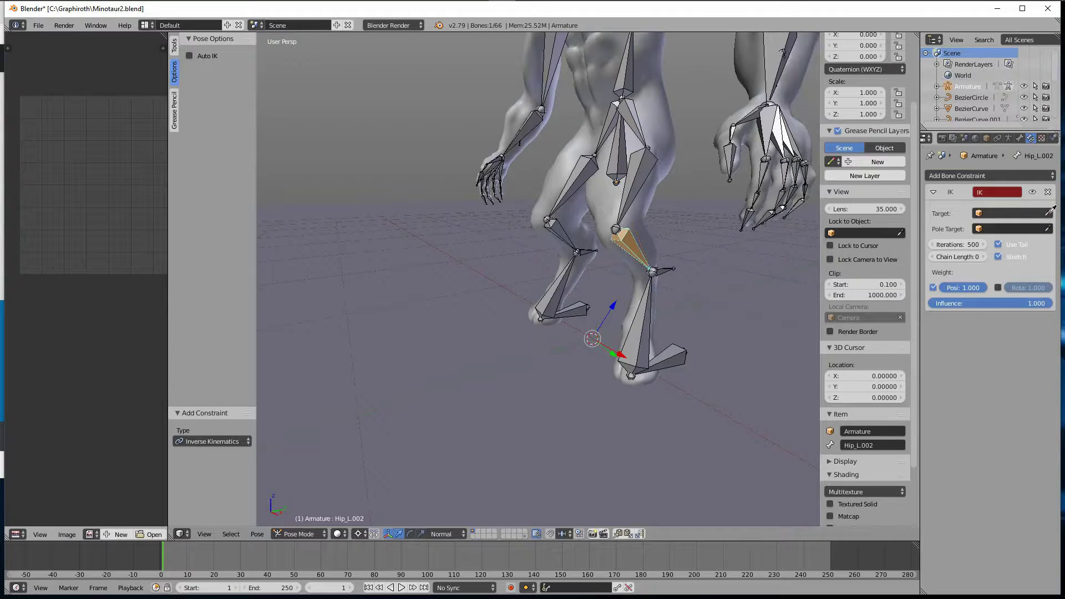
{"action": "left_click", "coordinate": [671, 267]}
{"action": "left_click", "coordinate": [1024, 228]}
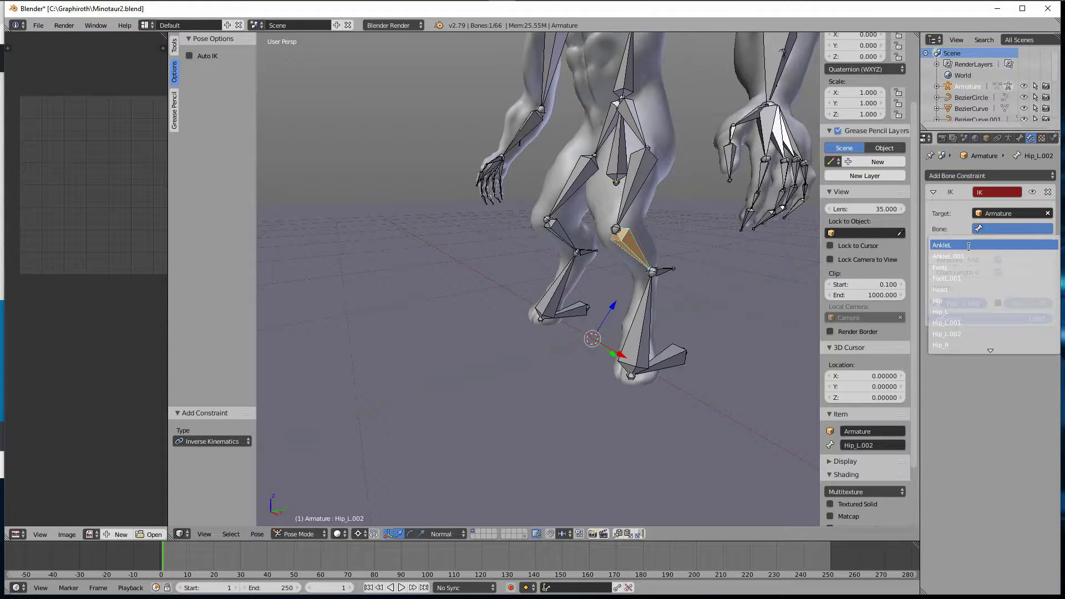
{"action": "left_click", "coordinate": [969, 245]}
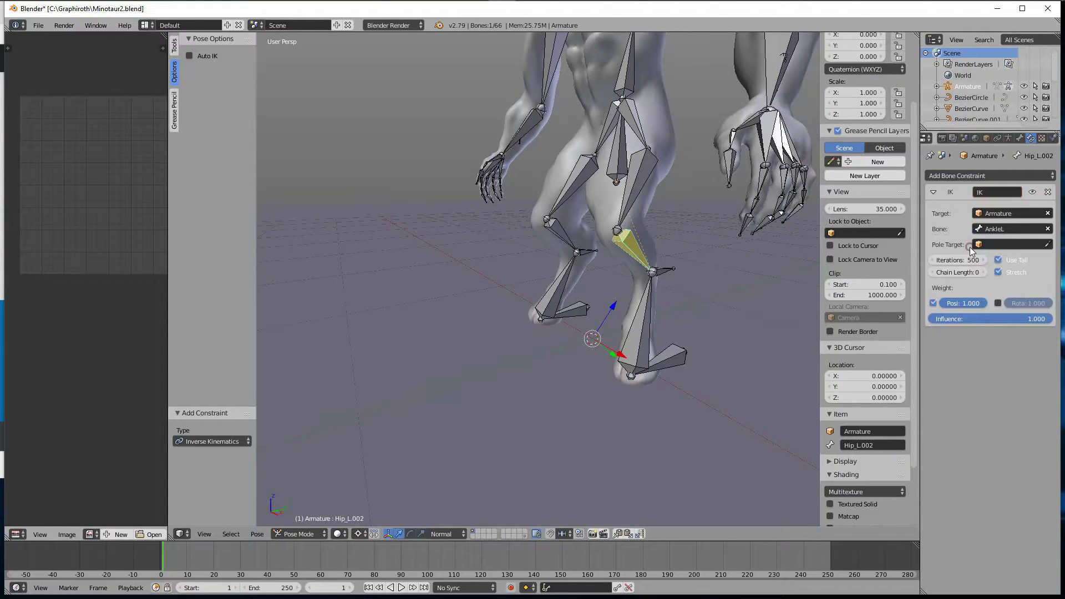
- Try rotating the FootL bone to test the new leg constraint, and cancel the rotation
{"action": "right_click", "coordinate": [647, 322]}
{"action": "key", "text": "r"}
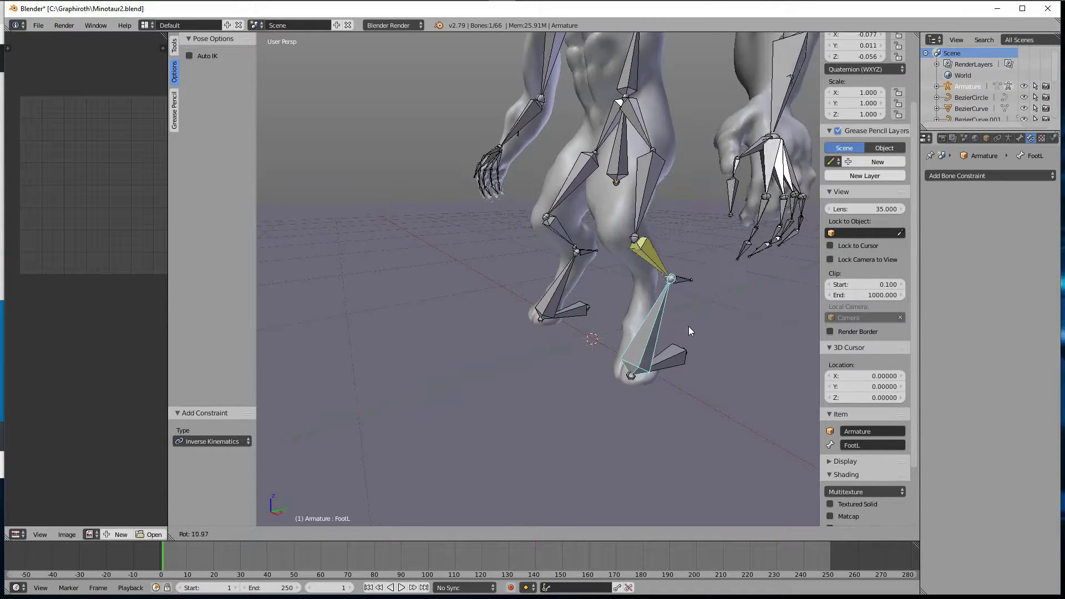
{"action": "right_click", "coordinate": [686, 322]}
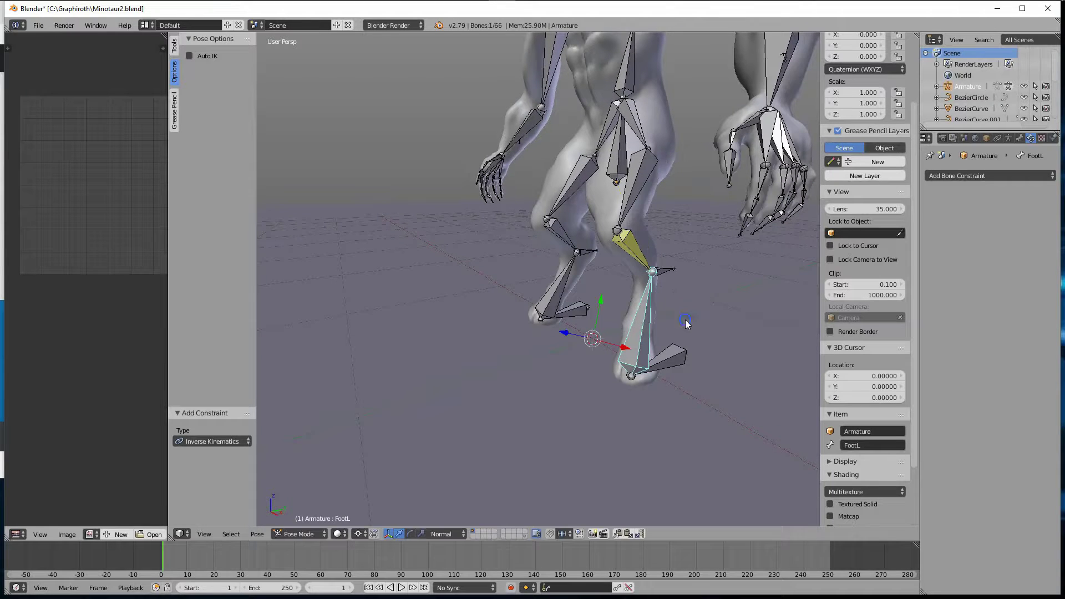
- Raise the left lower leg's IK chain length to 1 and test it with the foot bone, and set it to 2
{"action": "right_click", "coordinate": [644, 180]}
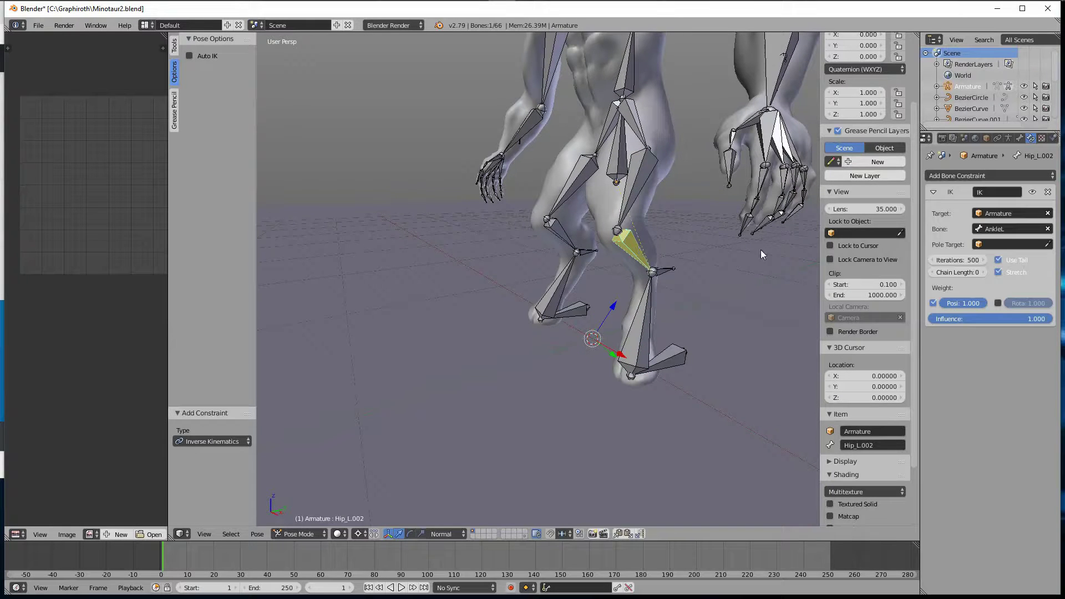
{"action": "left_click", "coordinate": [984, 272]}
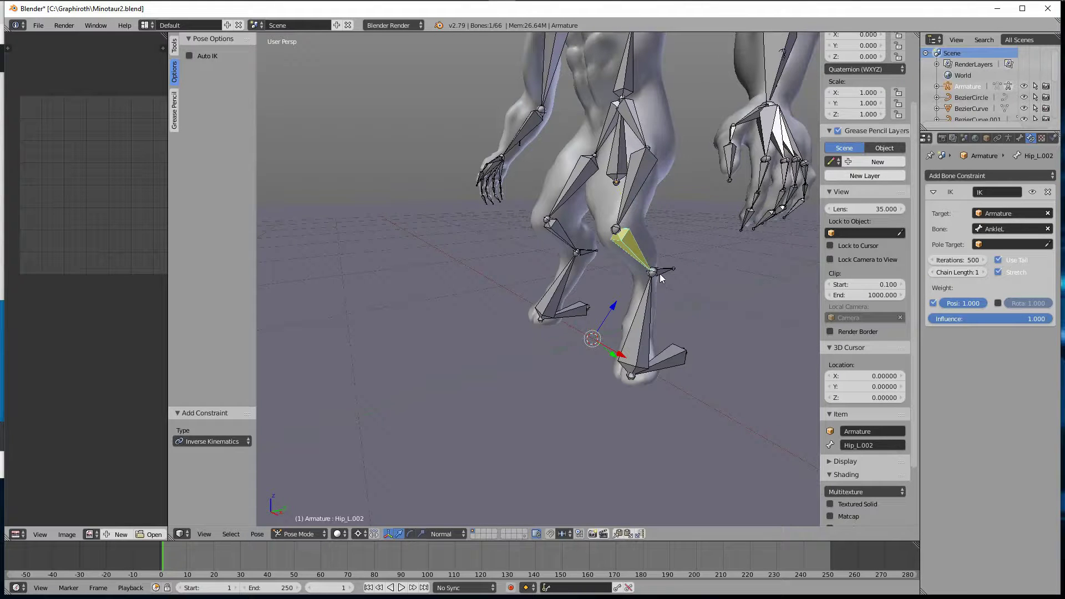
{"action": "right_click", "coordinate": [646, 301]}
{"action": "key", "text": "r"}
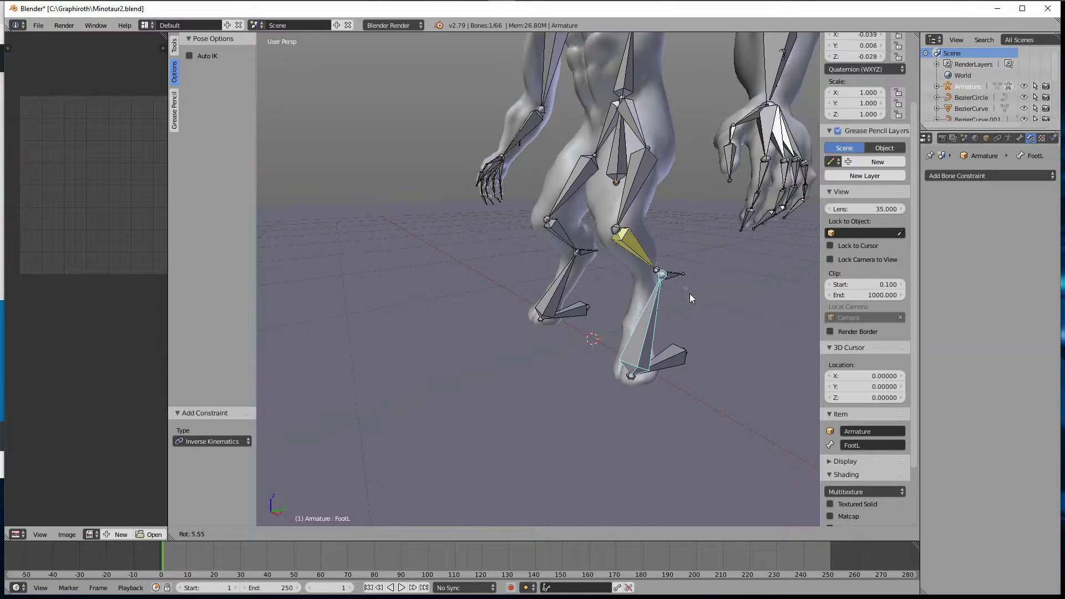
{"action": "right_click", "coordinate": [703, 290]}
{"action": "right_click", "coordinate": [633, 255]}
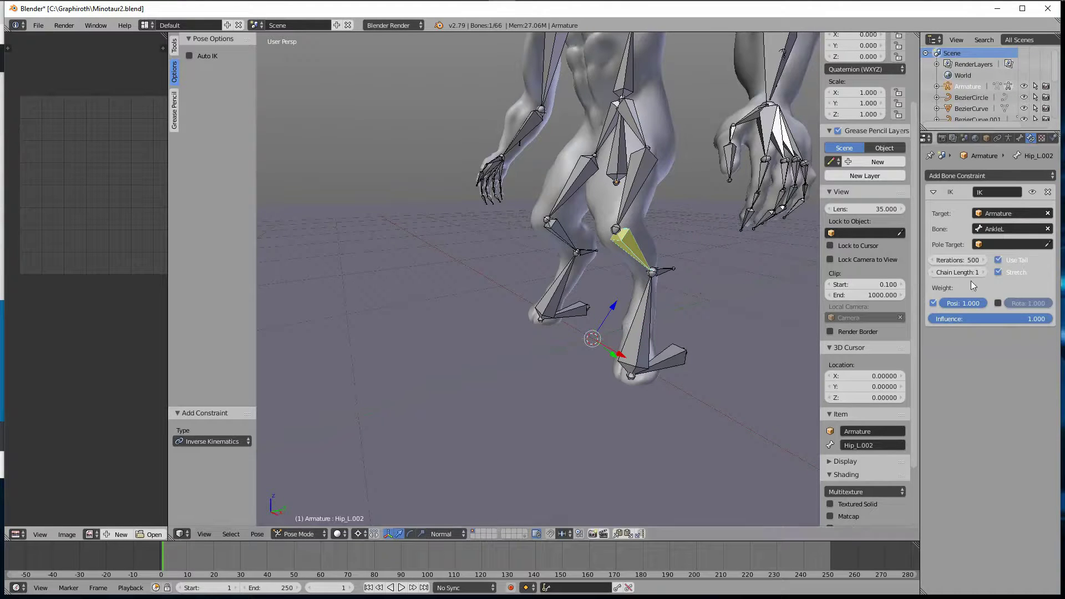
{"action": "left_click", "coordinate": [983, 272]}
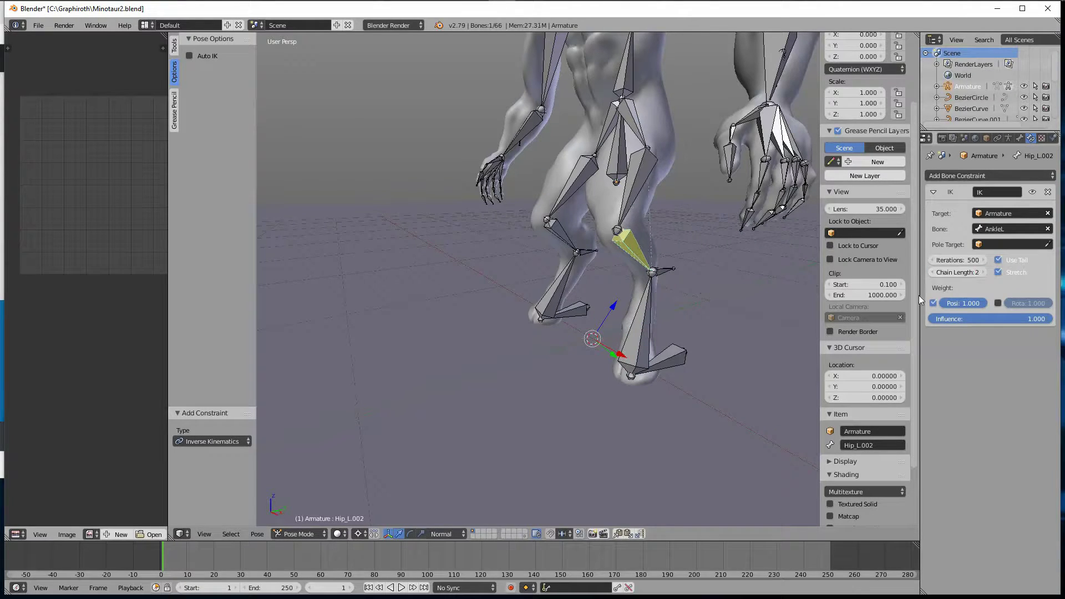
- Test the left leg's IK by rotating the FootL bone and moving the HoofL bone, without keeping the pose
{"action": "right_click", "coordinate": [648, 302]}
{"action": "key", "text": "r"}
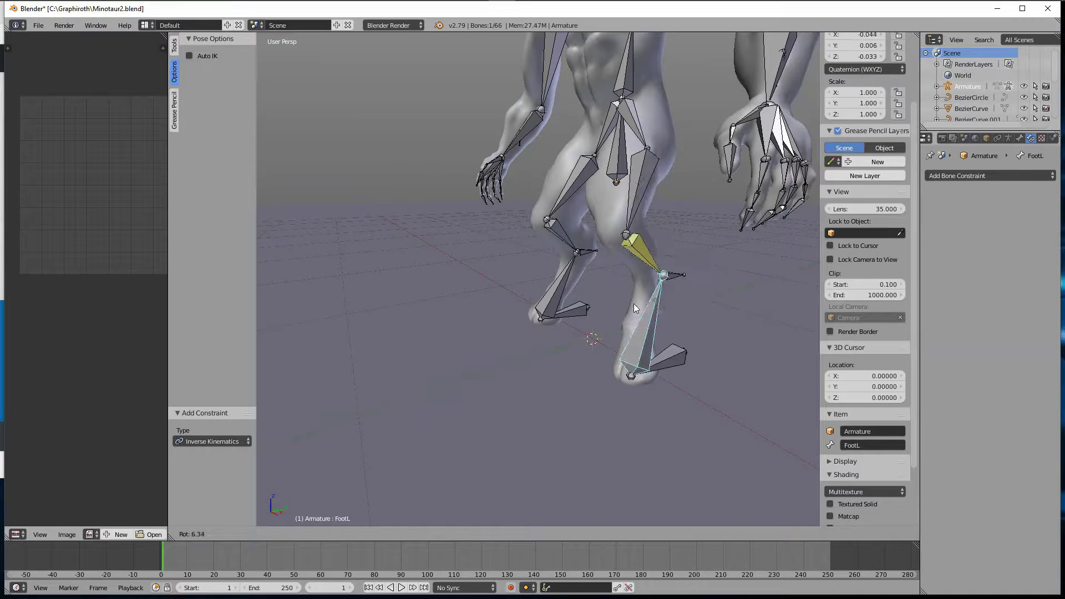
{"action": "left_click", "coordinate": [658, 297]}
{"action": "right_click", "coordinate": [673, 357]}
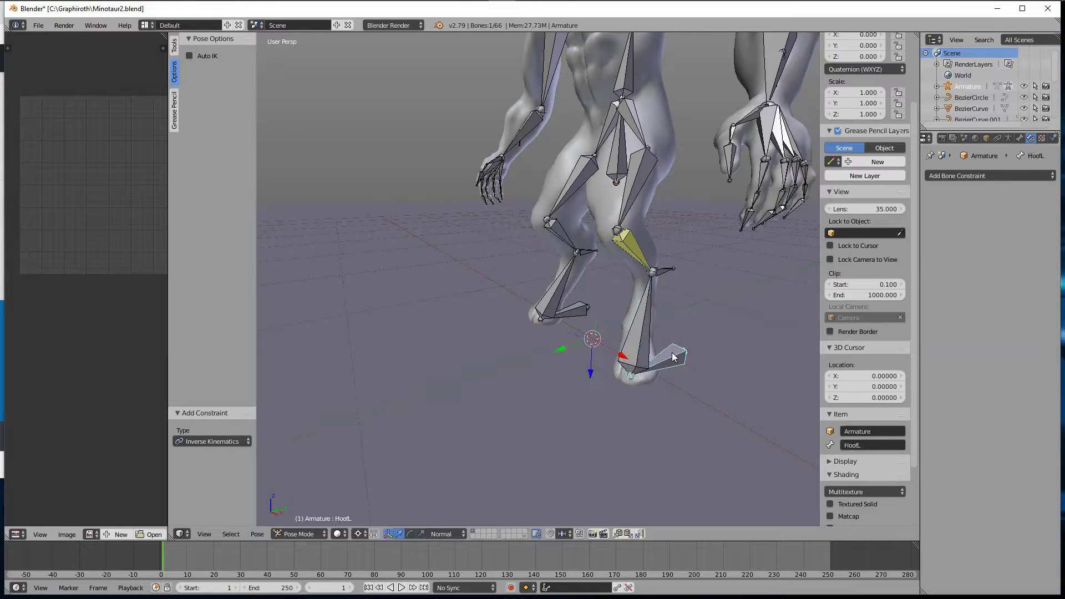
{"action": "key", "text": "g"}
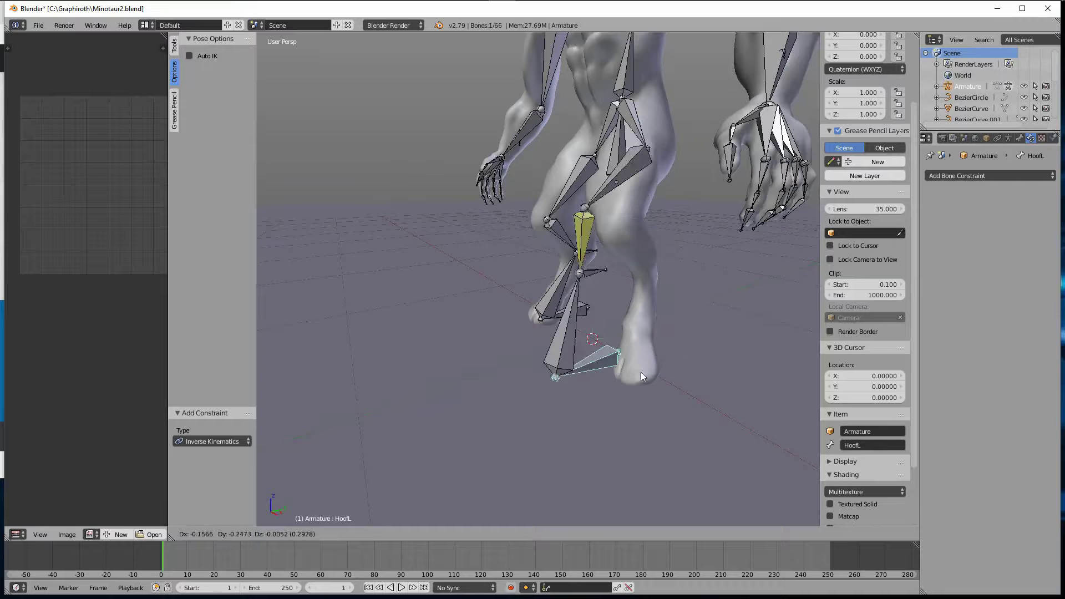
{"action": "right_click", "coordinate": [663, 323]}
- Add an Inverse Kinematics constraint to Hip_R.002 targeting the Armature's AnkleL.001 bone, with a chain length of 2
{"action": "middle_click_drag", "start_coordinate": [558, 182], "coordinate": [549, 157]}
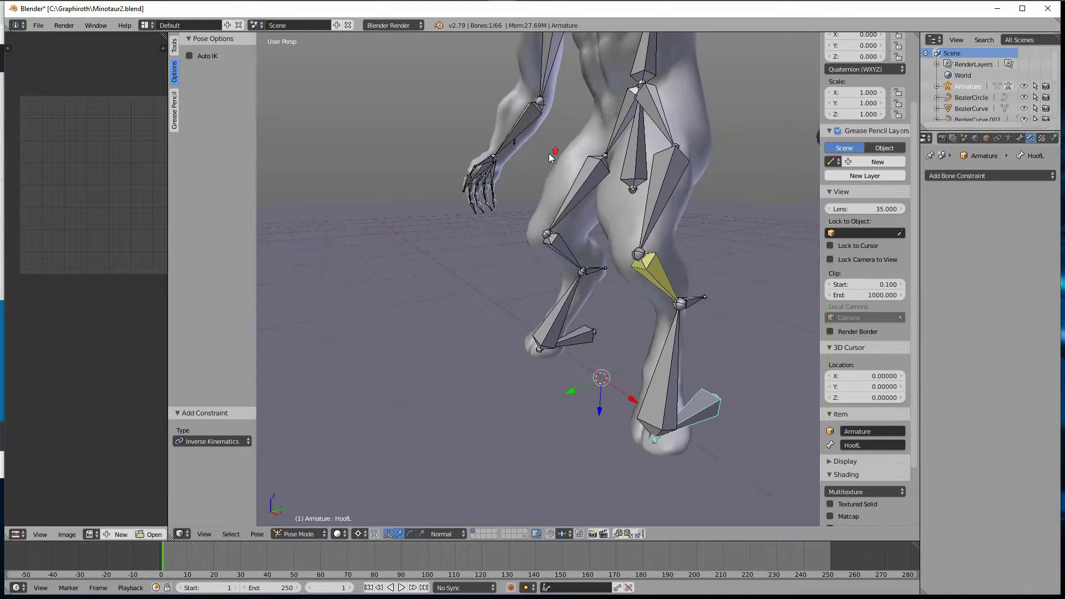
{"action": "right_click", "coordinate": [567, 254]}
{"action": "left_click", "coordinate": [972, 175]}
{"action": "left_click", "coordinate": [912, 226]}
{"action": "left_click", "coordinate": [1021, 213]}
{"action": "left_click", "coordinate": [975, 229]}
{"action": "left_click", "coordinate": [1000, 227]}
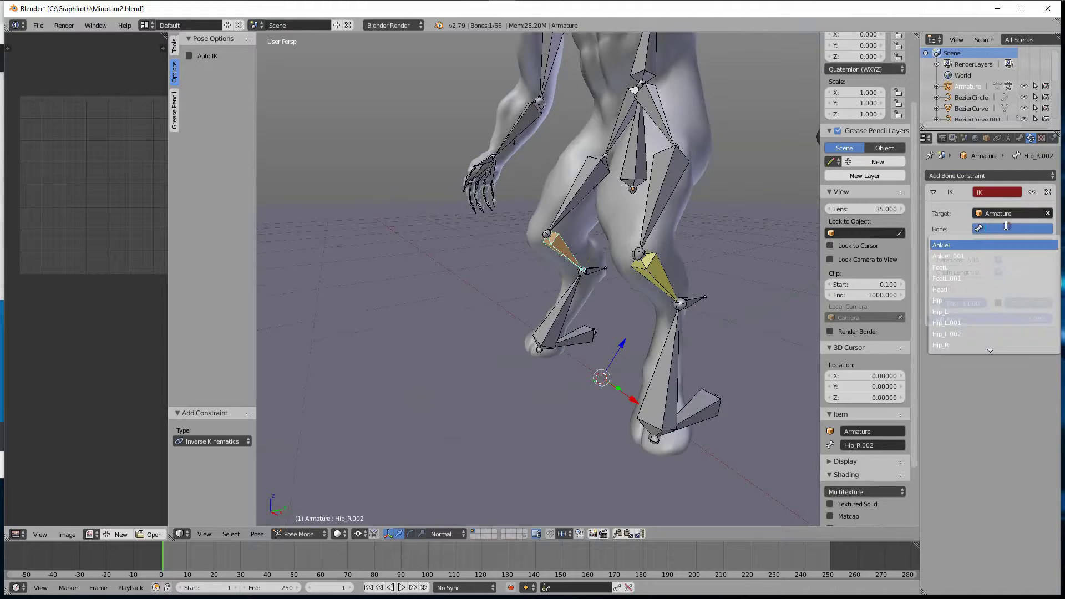
{"action": "left_click", "coordinate": [977, 250]}
{"action": "right_click", "coordinate": [574, 338]}
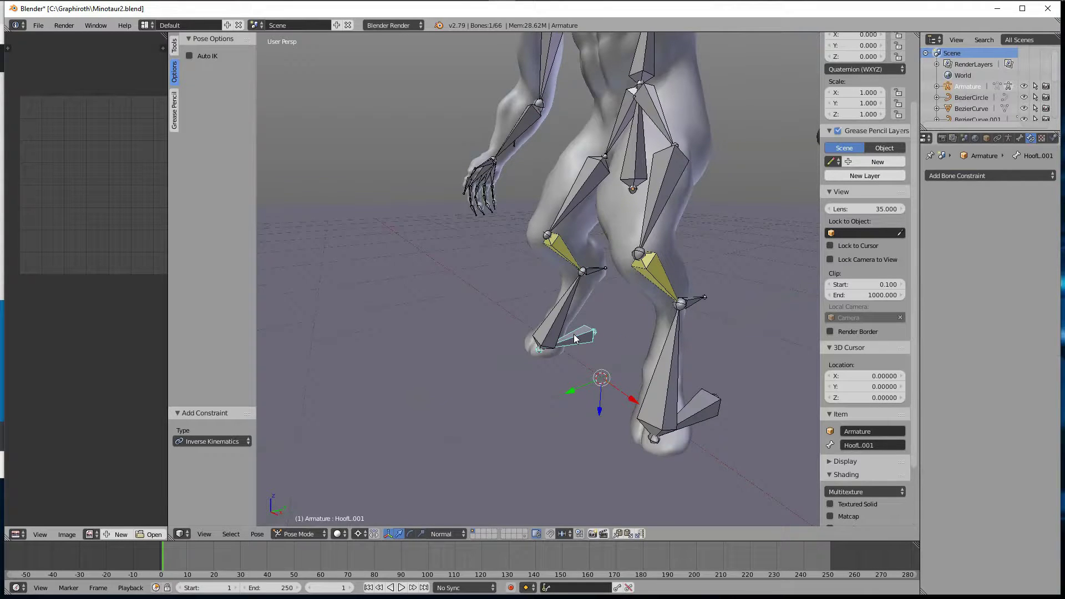
{"action": "right_click", "coordinate": [556, 256]}
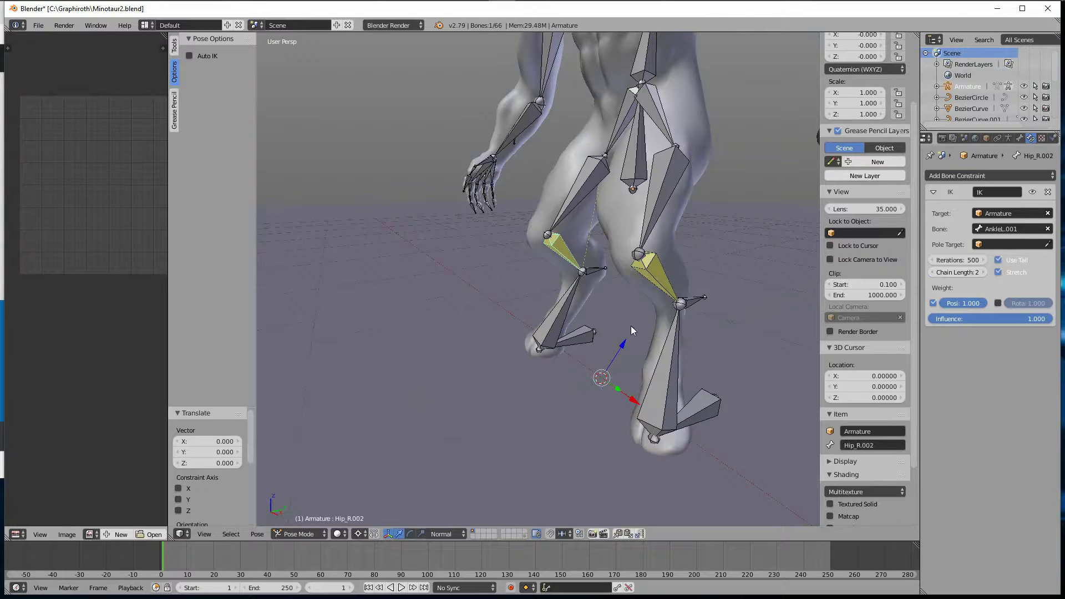
- Test how both legs respond by moving the hoof bone and the Hip bone
{"action": "mouse_move", "coordinate": [557, 380]}
{"action": "middle_mouse_down"}
{"action": "mouse_move", "coordinate": [641, 390]}
{"action": "mouse_move", "coordinate": [578, 387]}
{"action": "mouse_move", "coordinate": [602, 392]}
{"action": "middle_mouse_up"}
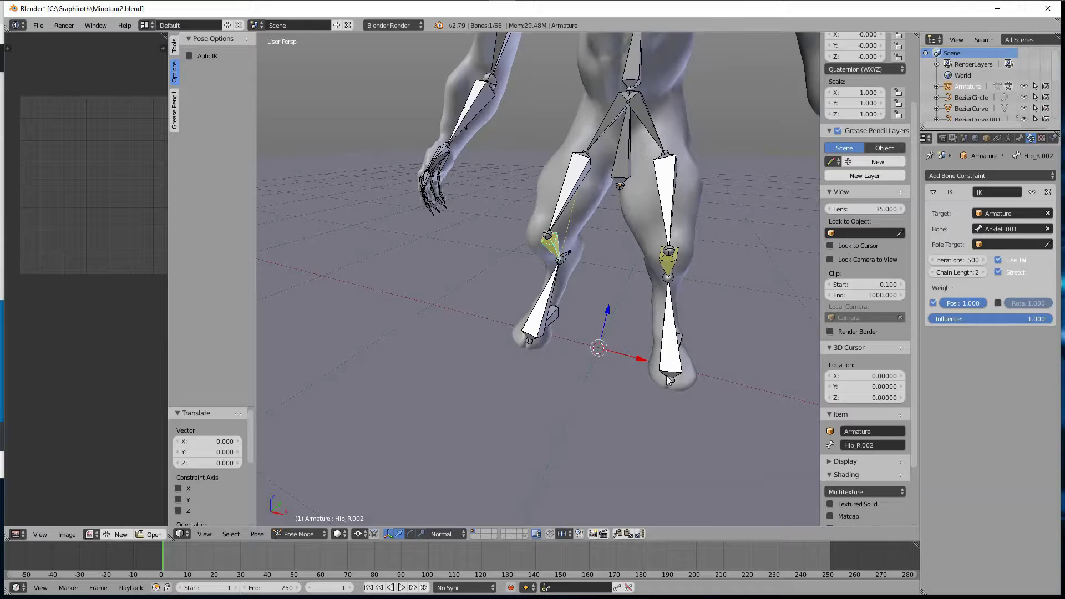
{"action": "scroll", "coordinate": [714, 377], "scroll_direction": "down", "scroll_amount": 3}
{"action": "middle_click_drag", "start_coordinate": [695, 395], "coordinate": [654, 387]}
{"action": "right_click", "coordinate": [654, 386]}
{"action": "key", "text": "g"}
{"action": "left_click", "coordinate": [652, 375]}
{"action": "right_click", "coordinate": [622, 263]}
{"action": "key", "text": "g"}
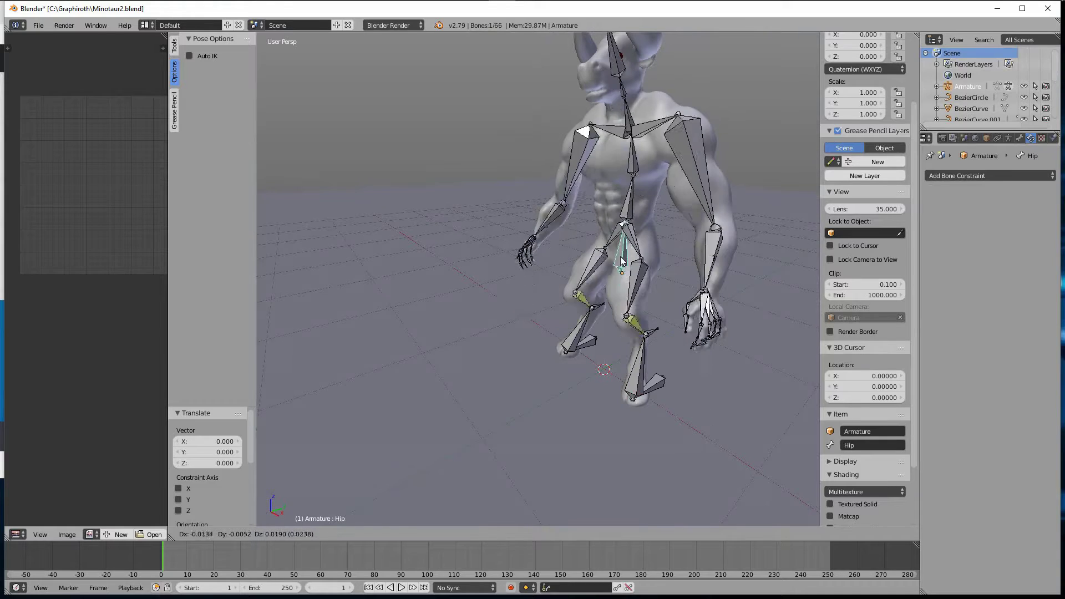
{"action": "left_click", "coordinate": [621, 276]}
- Try rotating the MidSpine bone 61.4° with the X axis locked, and undo the rotation
{"action": "middle_click_drag", "start_coordinate": [562, 354], "coordinate": [678, 195]}
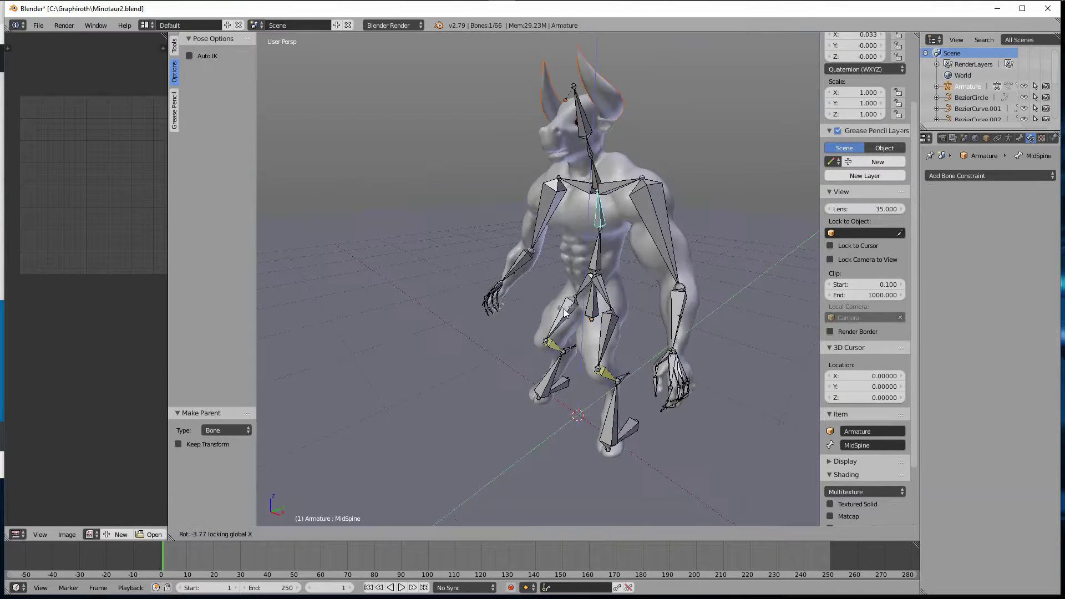
{"action": "left_click", "coordinate": [577, 370]}
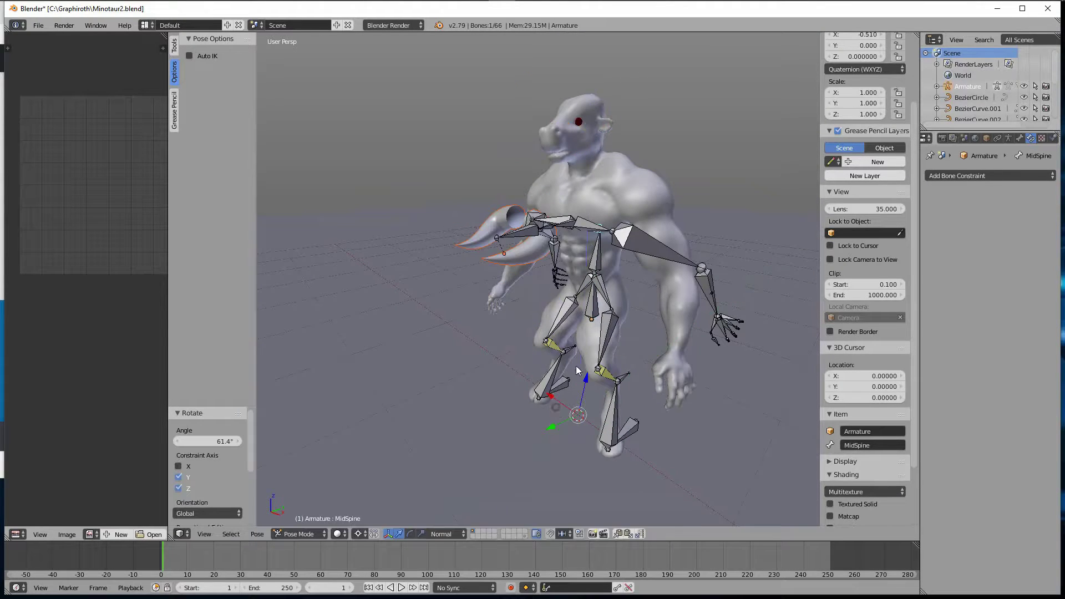
{"action": "left_click_drag", "start_coordinate": [553, 424], "coordinate": [584, 395]}
{"action": "right_click", "coordinate": [587, 303]}
{"action": "key", "text": "ctrl+z"}
{"action": "key", "text": "ctrl+z"}
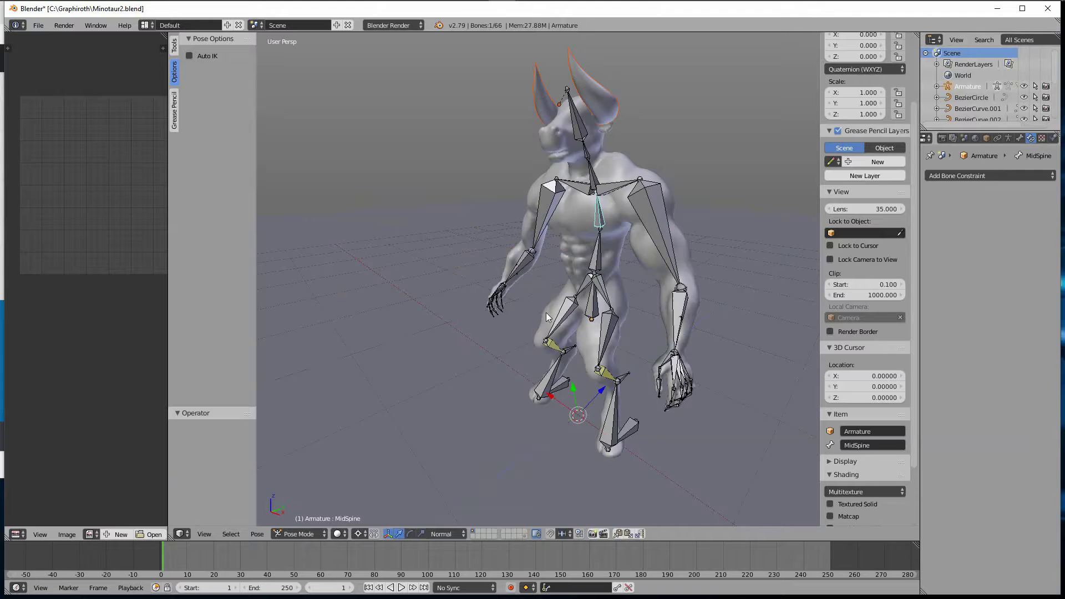
- Move the HoofL bone along its local axis to pose the left leg, and turn off the armature's X-Ray display
{"action": "middle_click_drag", "start_coordinate": [546, 313], "coordinate": [594, 334]}
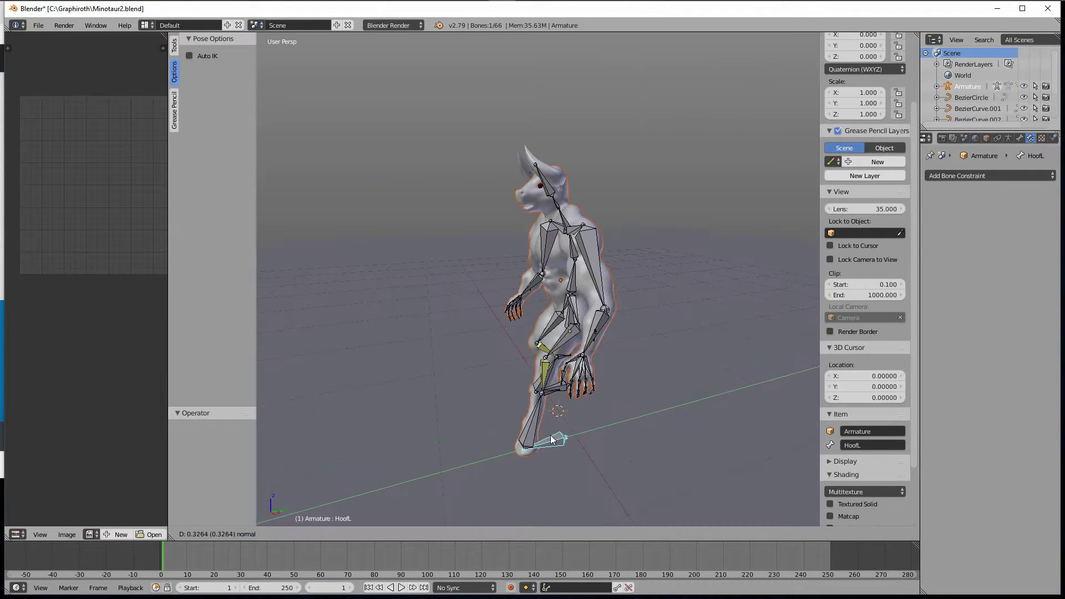
{"action": "left_click", "coordinate": [588, 434]}
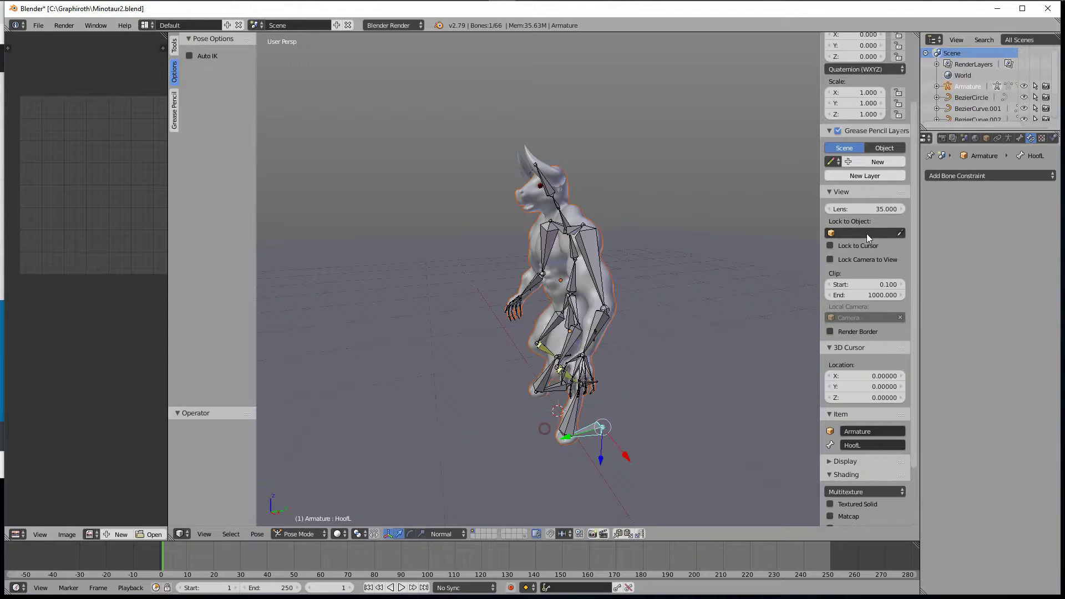
{"action": "left_click", "coordinate": [1009, 138]}
{"action": "left_click", "coordinate": [997, 332]}
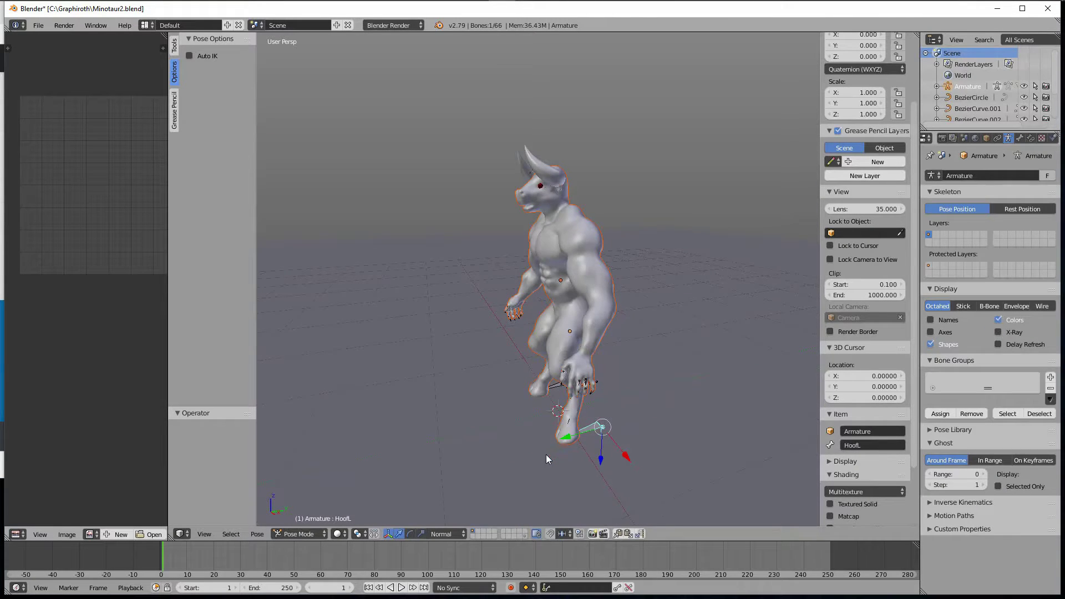
- Shift the HoofL bone -0.081 along Y and adjust its height to test the leg's deformation
{"action": "scroll", "coordinate": [552, 451], "scroll_direction": "up", "scroll_amount": 5}
{"action": "left_click_drag", "start_coordinate": [627, 413], "coordinate": [637, 389]}
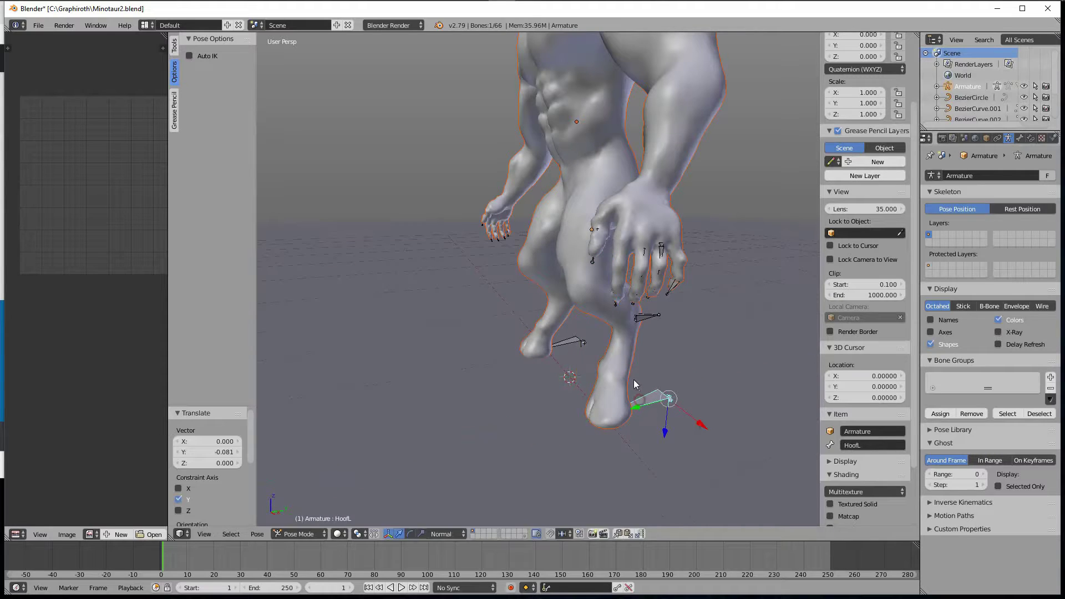
{"action": "left_click_drag", "start_coordinate": [666, 428], "coordinate": [680, 409]}
{"action": "scroll", "coordinate": [654, 434], "scroll_direction": "up", "scroll_amount": 2}
- Undo the test moves of the left hoof bone
{"action": "key", "text": "ctrl+z"}
{"action": "key", "text": "ctrl+z"}
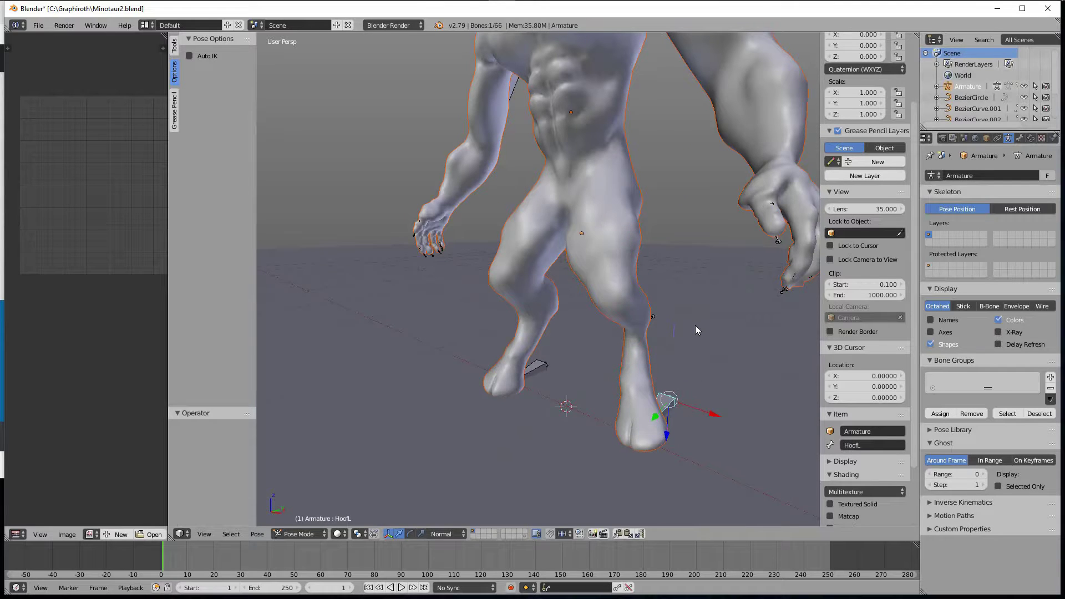
{"action": "key", "text": "ctrl+z"}
{"action": "key", "text": "ctrl+z"}
{"action": "key", "text": "ctrl+shift+z"}
{"action": "scroll", "coordinate": [571, 309], "scroll_direction": "down", "scroll_amount": 3}
{"action": "middle_click_drag", "start_coordinate": [571, 309], "coordinate": [598, 362]}
{"action": "key", "text": "ctrl+z"}
{"action": "key", "text": "ctrl+z"}
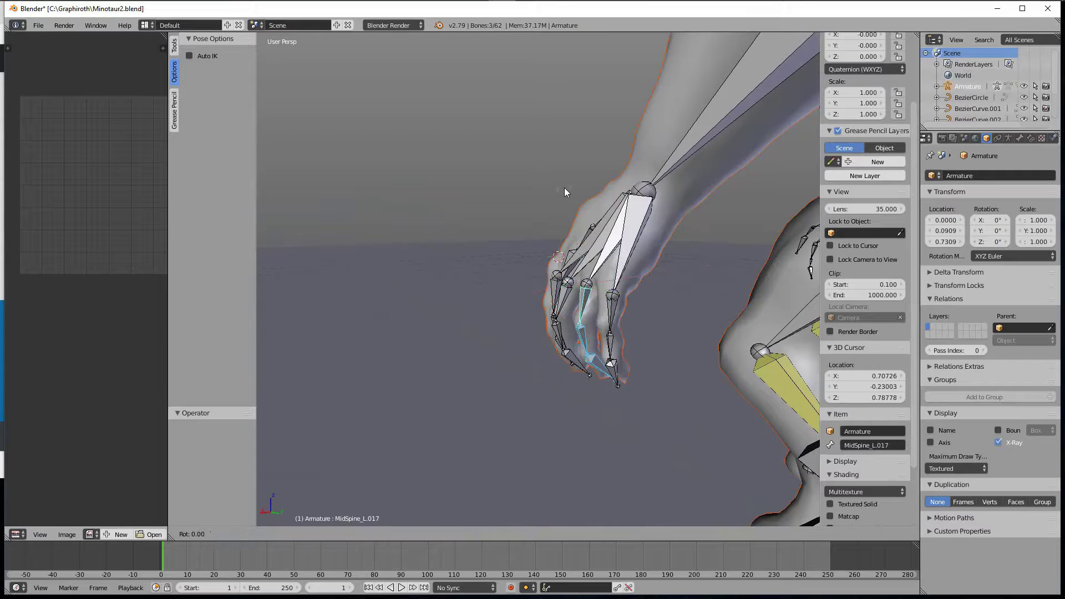
- Try curling the three selected finger bones about 30° around their local X axis, and cancel the rotation
{"action": "key", "text": "x"}
{"action": "key", "text": "x"}
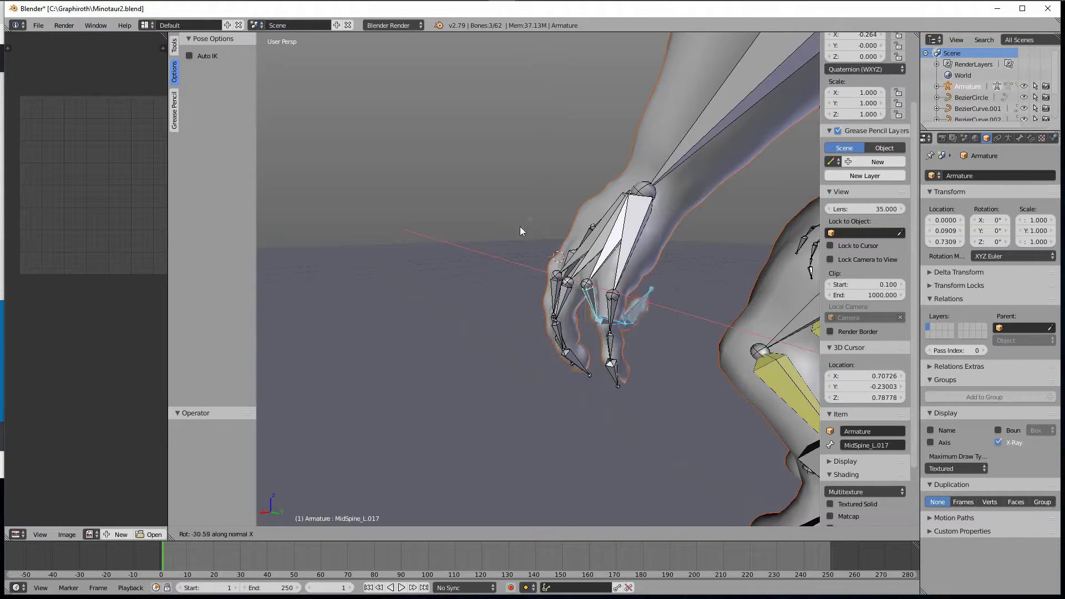
{"action": "right_click", "coordinate": [604, 200]}
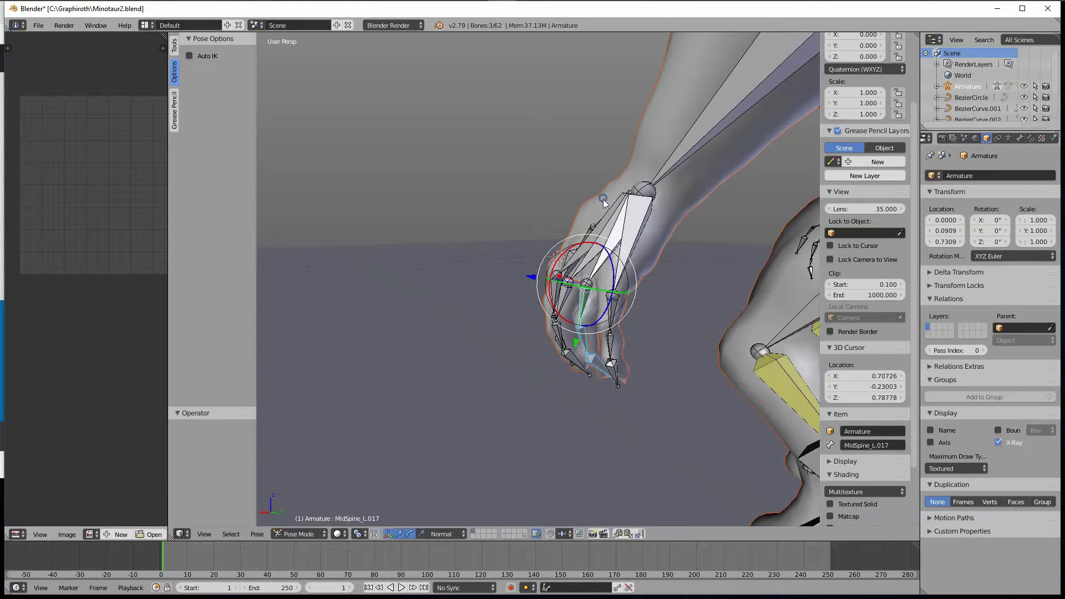
- Try rotating the three bones of the next finger freely and around their local X axis
{"action": "right_click", "coordinate": [615, 320]}
{"action": "right_click", "coordinate": [616, 373], "text": "shift"}
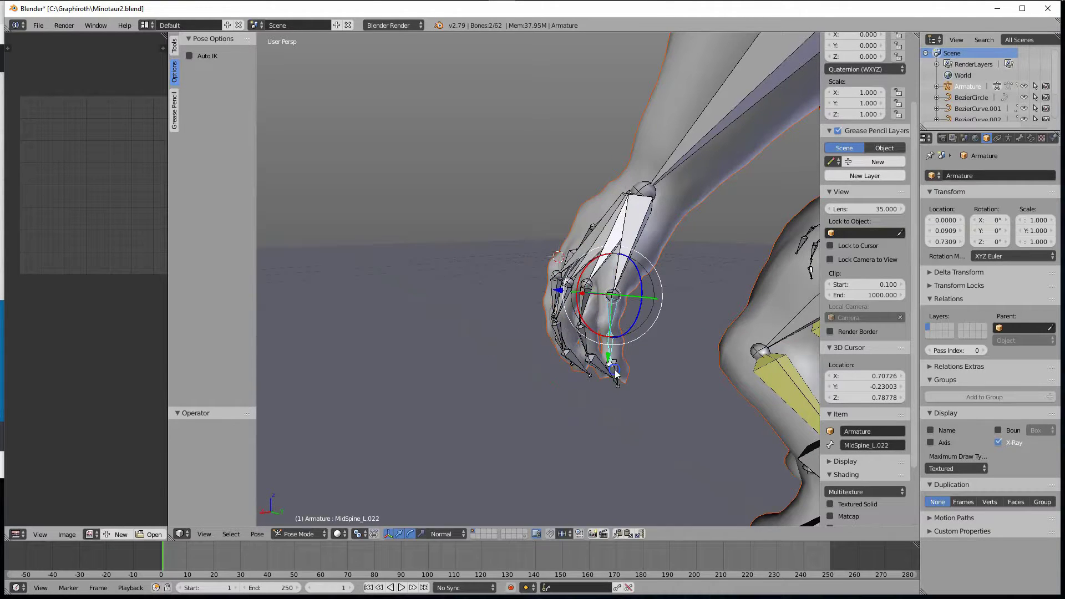
{"action": "key", "text": "r"}
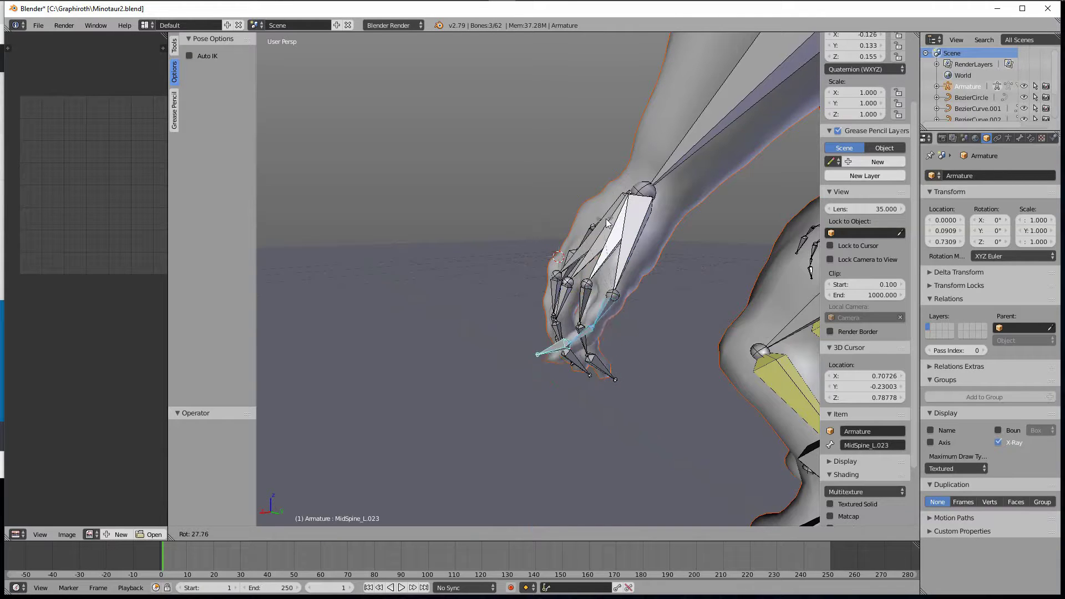
{"action": "right_click", "coordinate": [529, 256]}
{"action": "middle_click_drag", "start_coordinate": [553, 240], "coordinate": [571, 207]}
{"action": "key", "text": "r"}
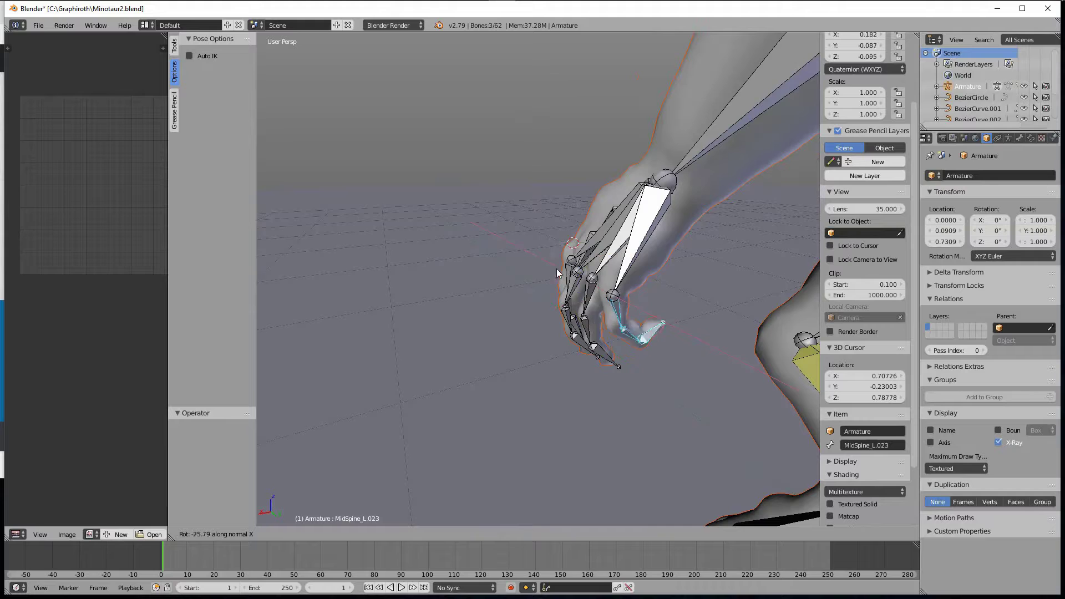
{"action": "right_click", "coordinate": [581, 201]}
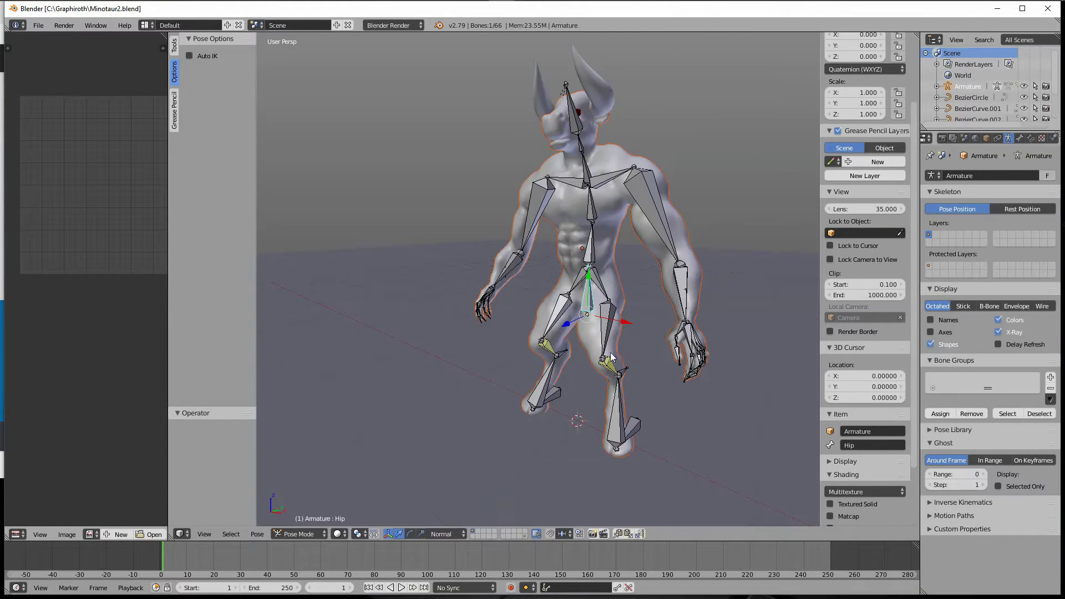
- Add a torus mesh at the 3D cursor and reduce its minor segments to 6
{"action": "middle_click_drag", "start_coordinate": [694, 339], "coordinate": [659, 361]}
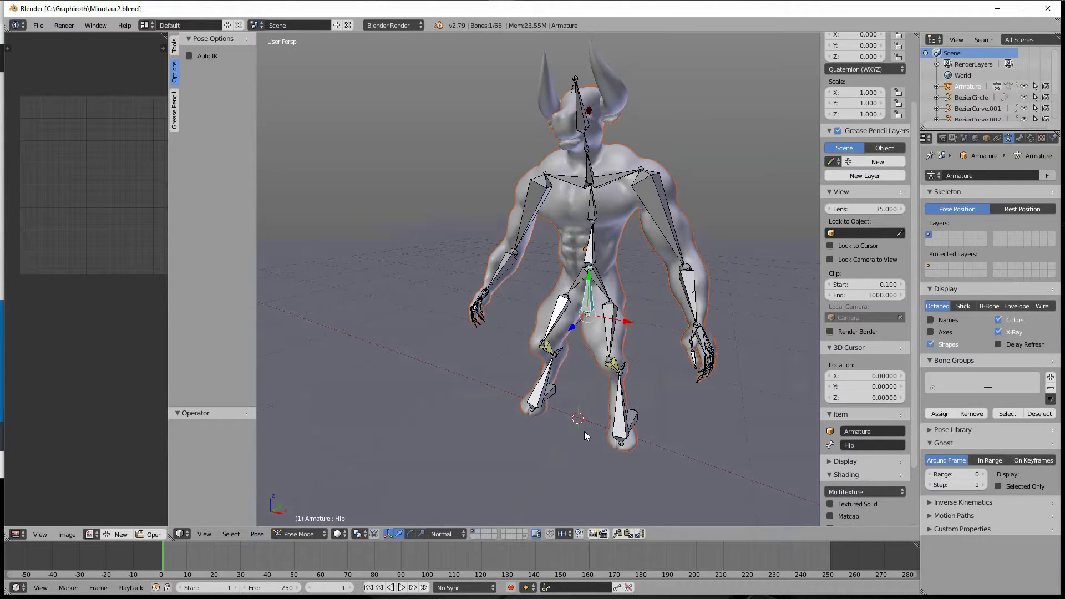
{"action": "key", "text": "shift+a"}
{"action": "mouse_move", "coordinate": [574, 425]}
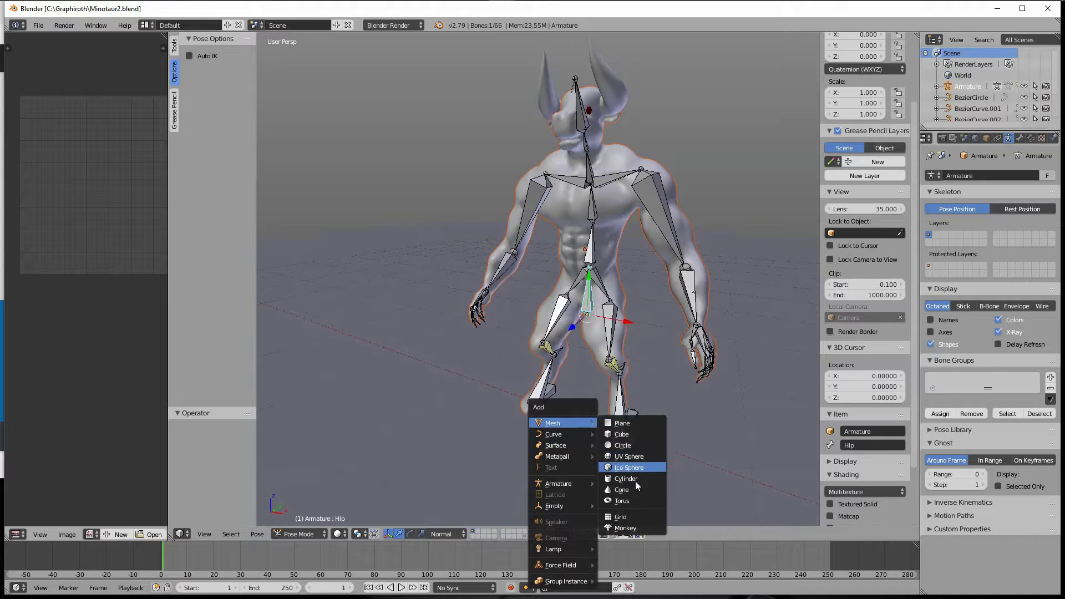
{"action": "left_click", "coordinate": [637, 500]}
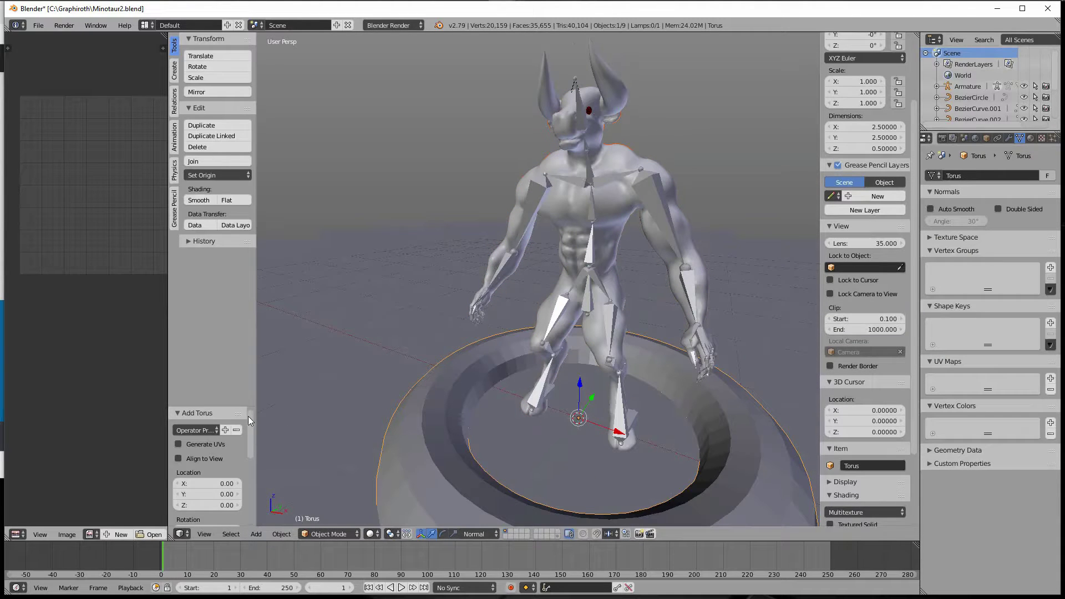
{"action": "scroll", "coordinate": [245, 428], "scroll_direction": "down", "scroll_amount": 6}
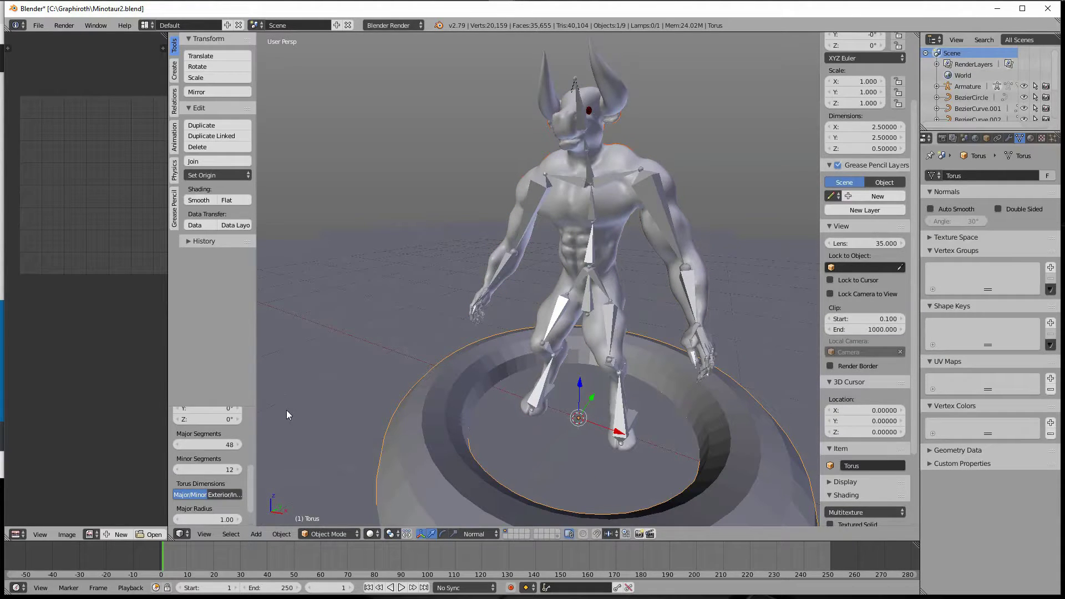
{"action": "left_click", "coordinate": [179, 471]}
{"action": "left_click", "coordinate": [179, 471]}
{"action": "left_click", "coordinate": [178, 470]}
{"action": "left_click", "coordinate": [179, 470]}
{"action": "left_click", "coordinate": [179, 471]}
{"action": "left_click", "coordinate": [179, 470]}
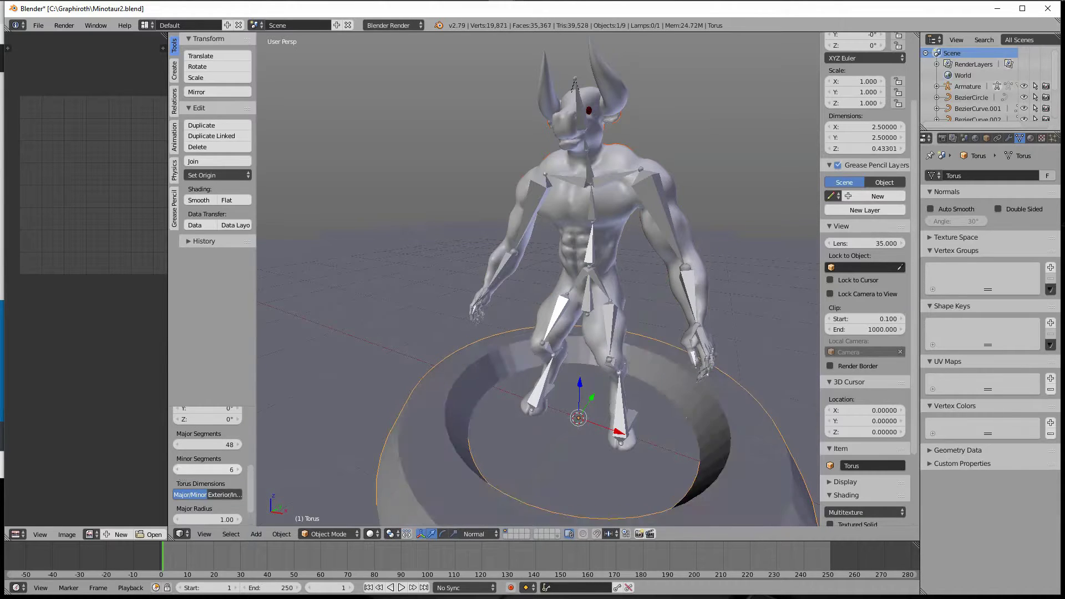
{"action": "left_click", "coordinate": [239, 470]}
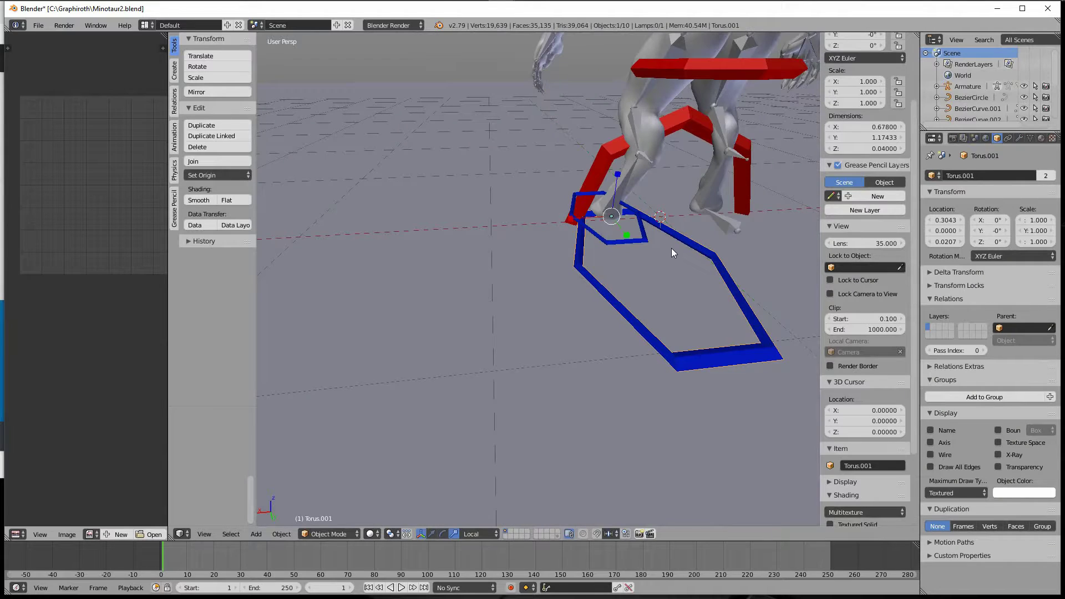
- Duplicate the large blue hoof shape and shift the copy about -0.65 along the global X axis
{"action": "key", "text": "g"}
{"action": "key", "text": "x"}
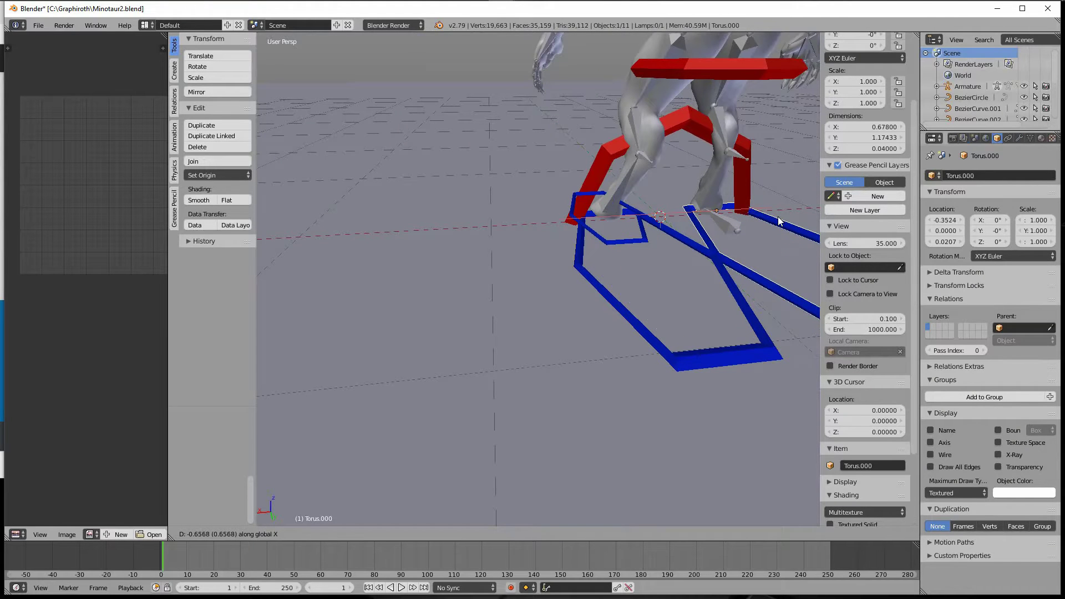
{"action": "left_click", "coordinate": [775, 215]}
{"action": "scroll", "coordinate": [623, 247], "scroll_direction": "down", "scroll_amount": 3}
{"action": "scroll", "coordinate": [771, 227], "scroll_direction": "up", "scroll_amount": 2}
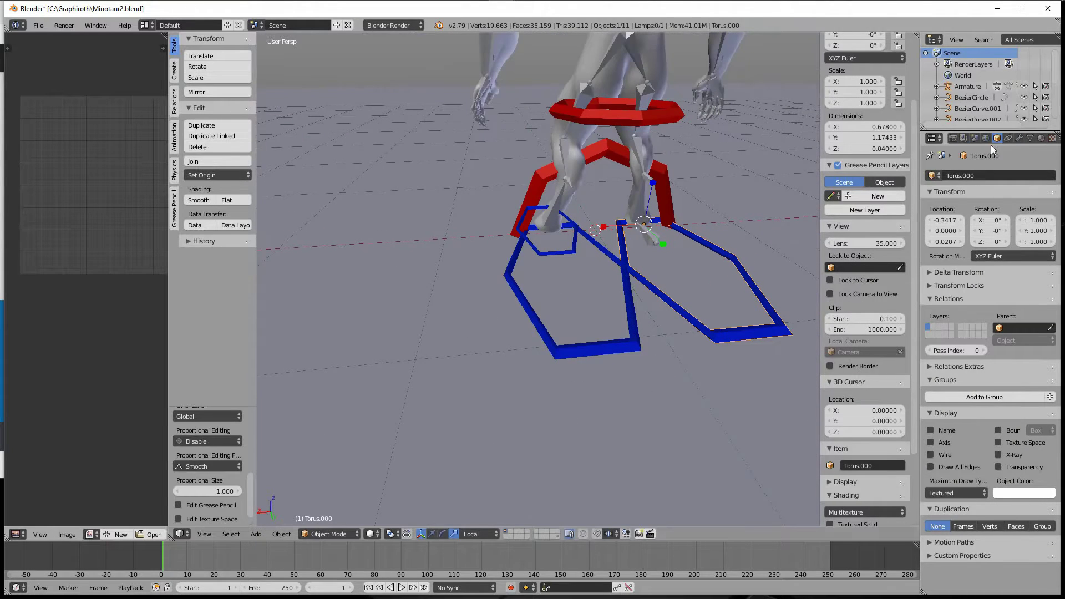
- Give the duplicated hoof shape the green material
{"action": "left_click", "coordinate": [1041, 139]}
{"action": "left_click", "coordinate": [932, 211]}
{"action": "left_click", "coordinate": [837, 282]}
- Assign the green Torus.000 as the custom shape of the HoofL.001 bone
{"action": "scroll", "coordinate": [649, 245], "scroll_direction": "up", "scroll_amount": 2}
{"action": "right_click", "coordinate": [650, 245]}
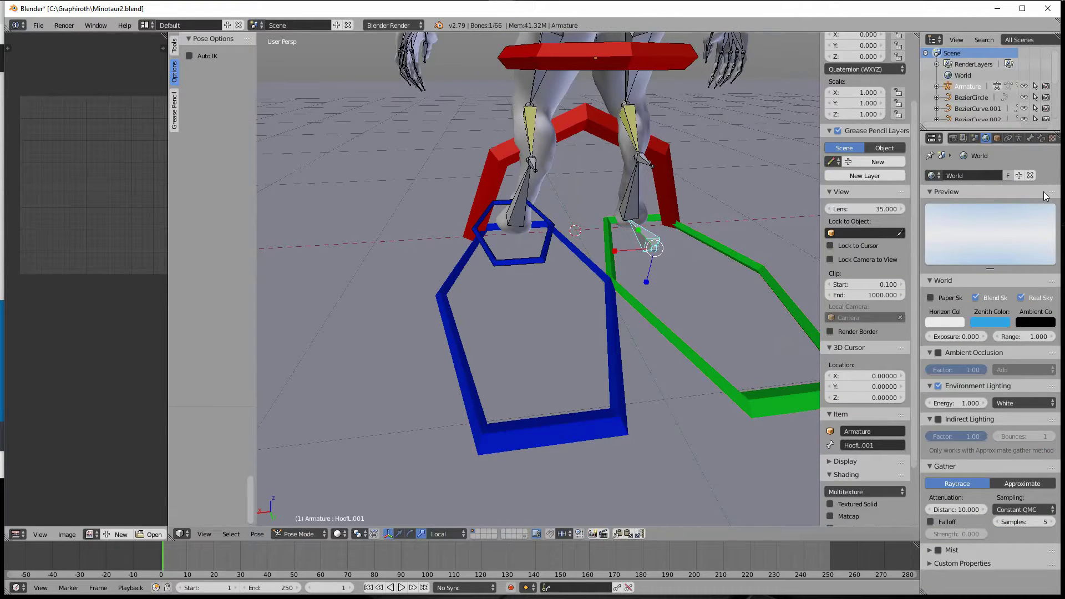
{"action": "left_click", "coordinate": [1030, 139]}
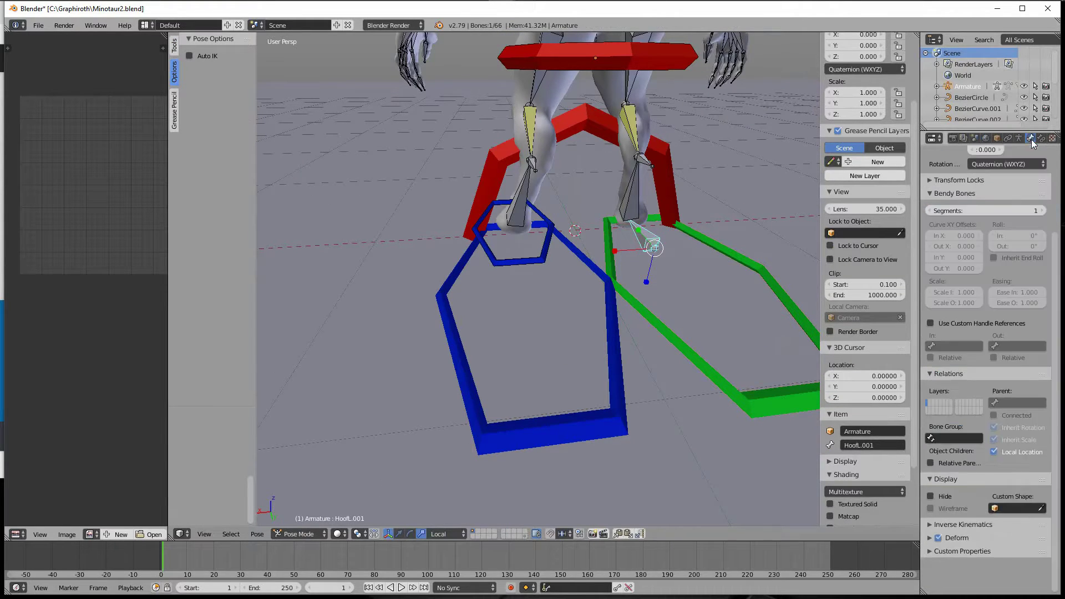
{"action": "left_click", "coordinate": [682, 323]}
{"action": "mouse_move", "coordinate": [675, 324]}
{"action": "middle_mouse_down"}
{"action": "mouse_move", "coordinate": [754, 300]}
{"action": "mouse_move", "coordinate": [732, 305]}
{"action": "middle_mouse_up"}
- Set the custom shape scale of both hoof bones to 2
{"action": "right_click", "coordinate": [600, 319]}
{"action": "left_click", "coordinate": [1018, 533]}
{"action": "type", "text": "2"}
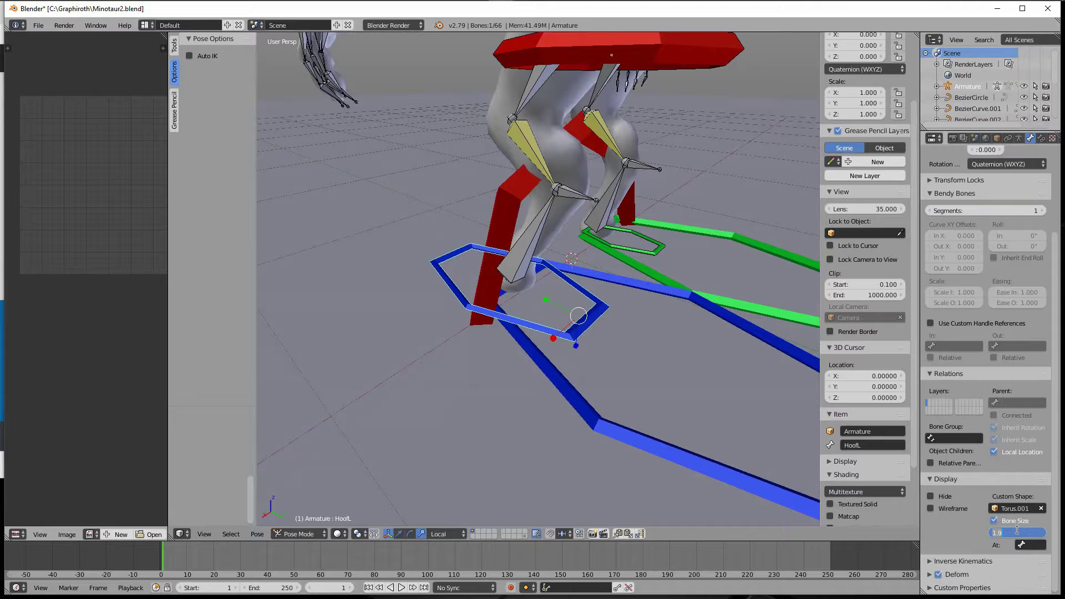
{"action": "key", "text": "Return"}
{"action": "right_click", "coordinate": [656, 249]}
{"action": "left_click", "coordinate": [1021, 532]}
{"action": "type", "text": "2"}
{"action": "key", "text": "Return"}
- Move the original hip and hoof shape objects to the last scene layer
{"action": "scroll", "coordinate": [673, 433], "scroll_direction": "down", "scroll_amount": 5}
{"action": "middle_click_drag", "start_coordinate": [451, 349], "coordinate": [474, 327]}
{"action": "right_click", "coordinate": [582, 358]}
{"action": "right_click", "coordinate": [678, 327], "text": "shift"}
{"action": "right_click", "coordinate": [536, 276], "text": "shift"}
{"action": "key", "text": "m"}
{"action": "left_click", "coordinate": [873, 246]}
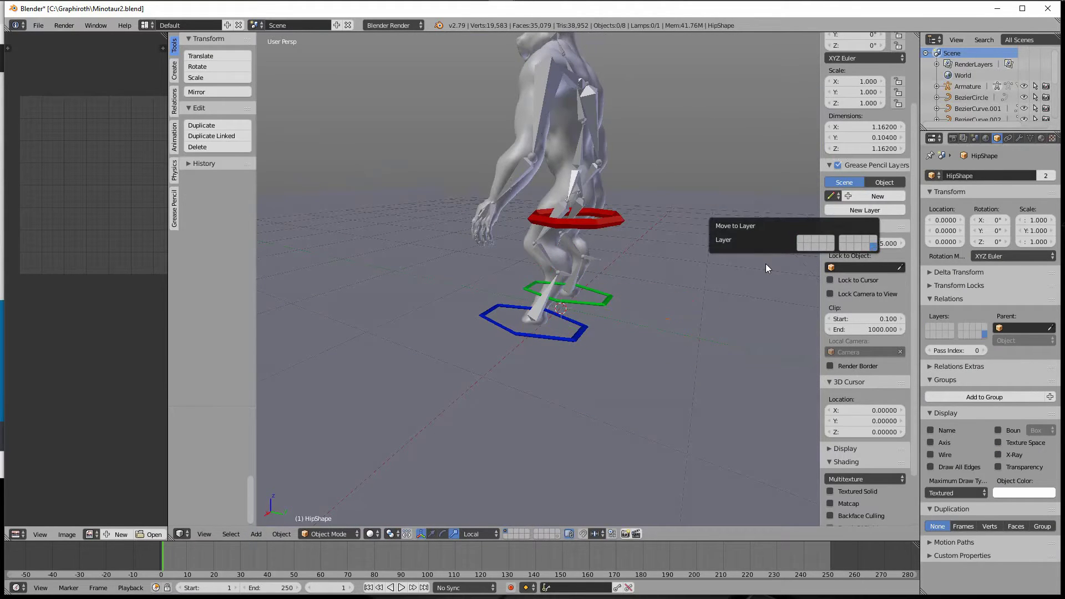
- Move the green hoof control along its local Y axis to pose that leg
{"action": "scroll", "coordinate": [610, 329], "scroll_direction": "down", "scroll_amount": 1}
{"action": "scroll", "coordinate": [586, 361], "scroll_direction": "up", "scroll_amount": 2}
{"action": "right_click", "coordinate": [529, 344]}
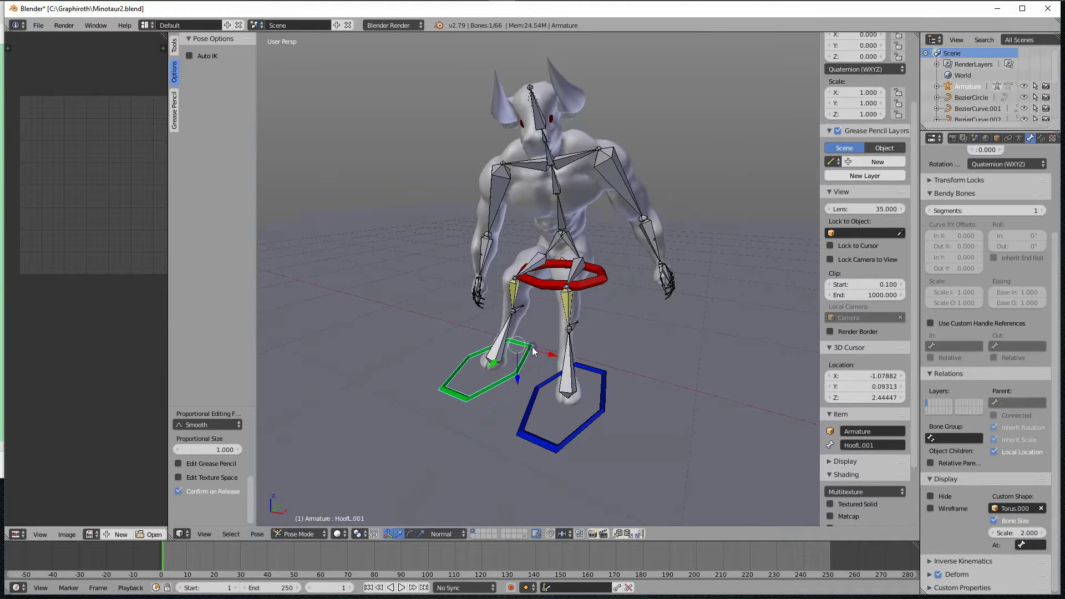
{"action": "left_click_drag", "start_coordinate": [491, 364], "coordinate": [526, 352]}
{"action": "middle_click_drag", "start_coordinate": [534, 354], "coordinate": [637, 351]}
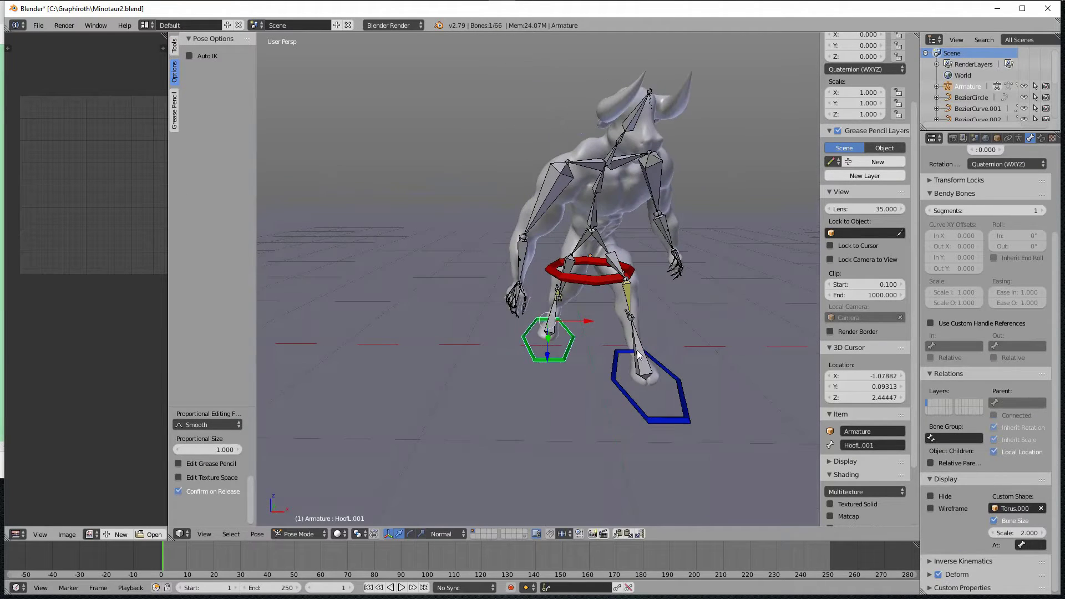
- Bend the torso forward by rotating the lower spine bone around its local X axis
{"action": "right_click", "coordinate": [597, 222]}
{"action": "key", "text": "r"}
{"action": "key", "text": "x"}
{"action": "key", "text": "x"}
{"action": "left_click", "coordinate": [646, 269]}
- Rotate the MidSpine_R.001 upper arm around its local Z axis and adjust the arm so the hand reaches toward the ground
{"action": "right_click", "coordinate": [557, 232]}
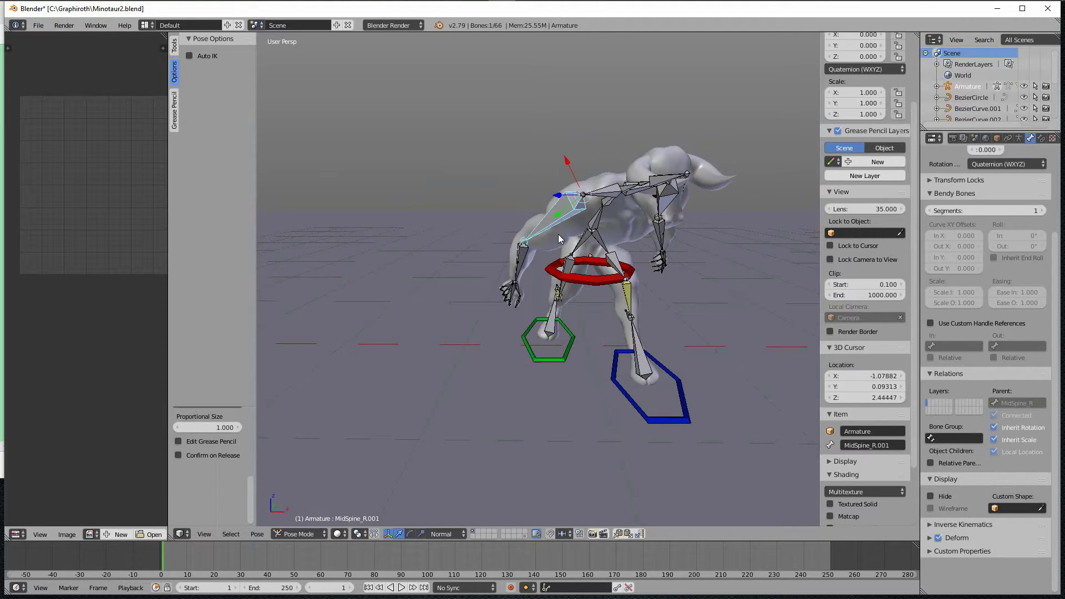
{"action": "key", "text": "r"}
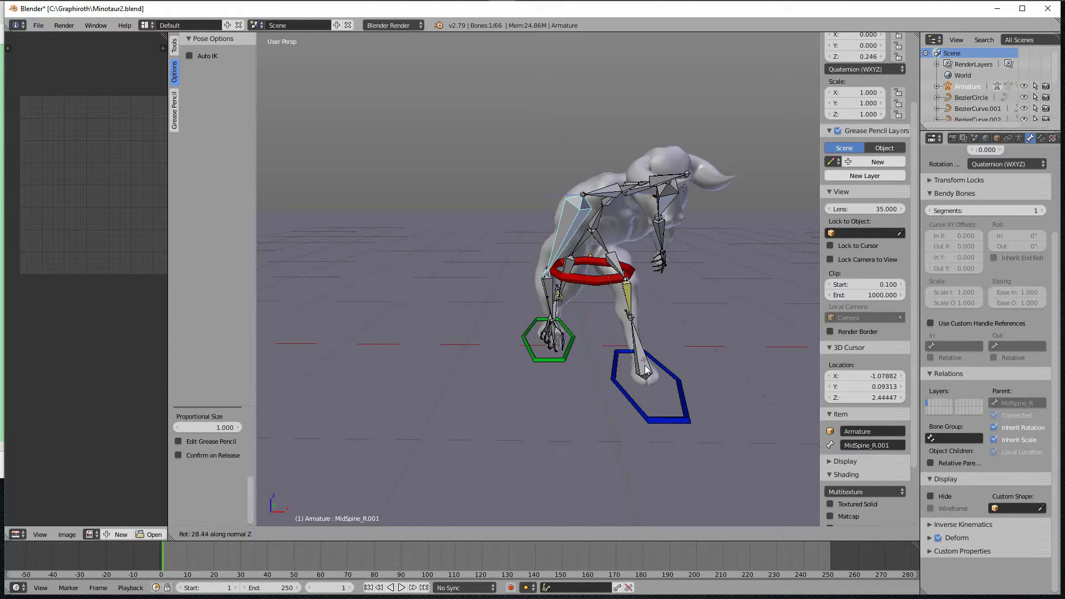
{"action": "left_click", "coordinate": [693, 376]}
{"action": "middle_click_drag", "start_coordinate": [693, 376], "coordinate": [555, 328]}
{"action": "key", "text": "r"}
{"action": "left_click", "coordinate": [631, 315]}
{"action": "right_click", "coordinate": [555, 328]}
{"action": "middle_click_drag", "start_coordinate": [623, 354], "coordinate": [491, 405]}
- Lower the red hip control to deepen the minotaur's crouch
{"action": "right_click", "coordinate": [428, 325]}
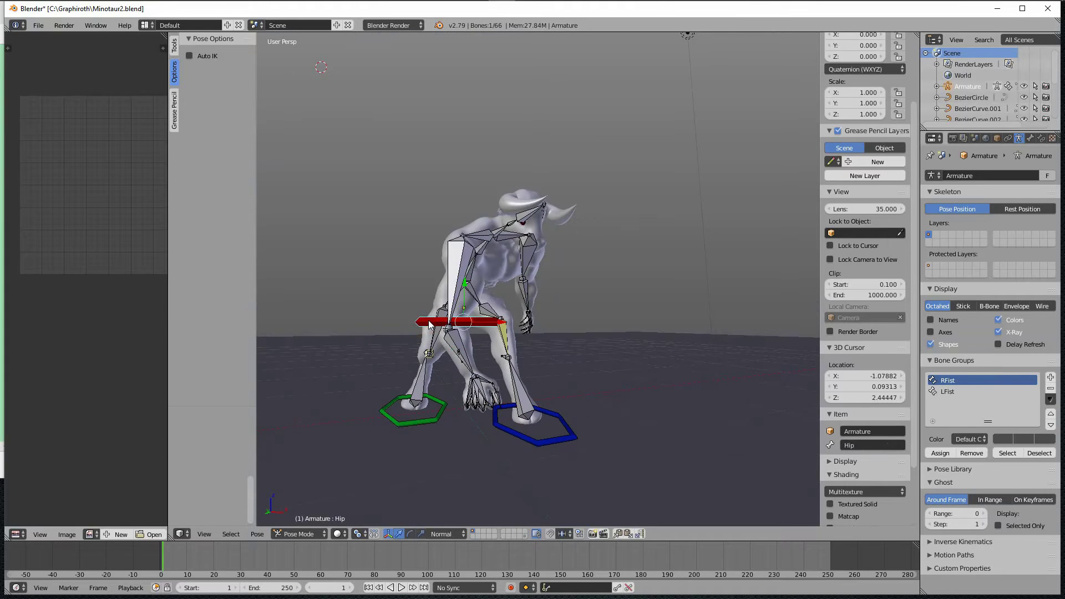
{"action": "key", "text": "g"}
{"action": "left_click", "coordinate": [391, 369]}
- Frame the crouching minotaur from the front and align the active camera to that view
{"action": "middle_click_drag", "start_coordinate": [391, 370], "coordinate": [350, 398]}
{"action": "middle_click_drag", "start_coordinate": [682, 283], "coordinate": [410, 407]}
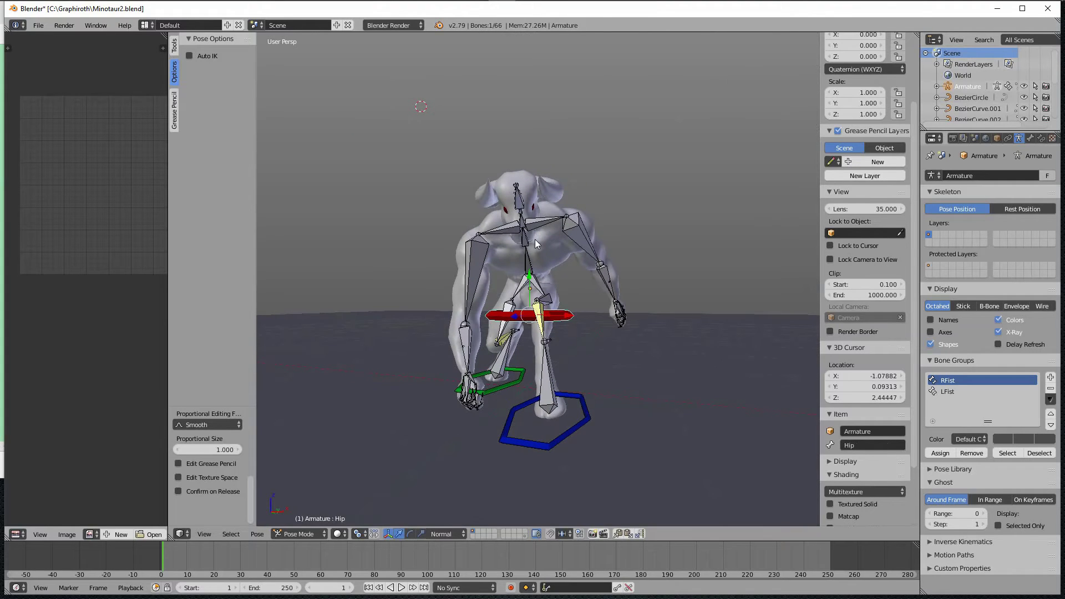
{"action": "left_click", "coordinate": [204, 534]}
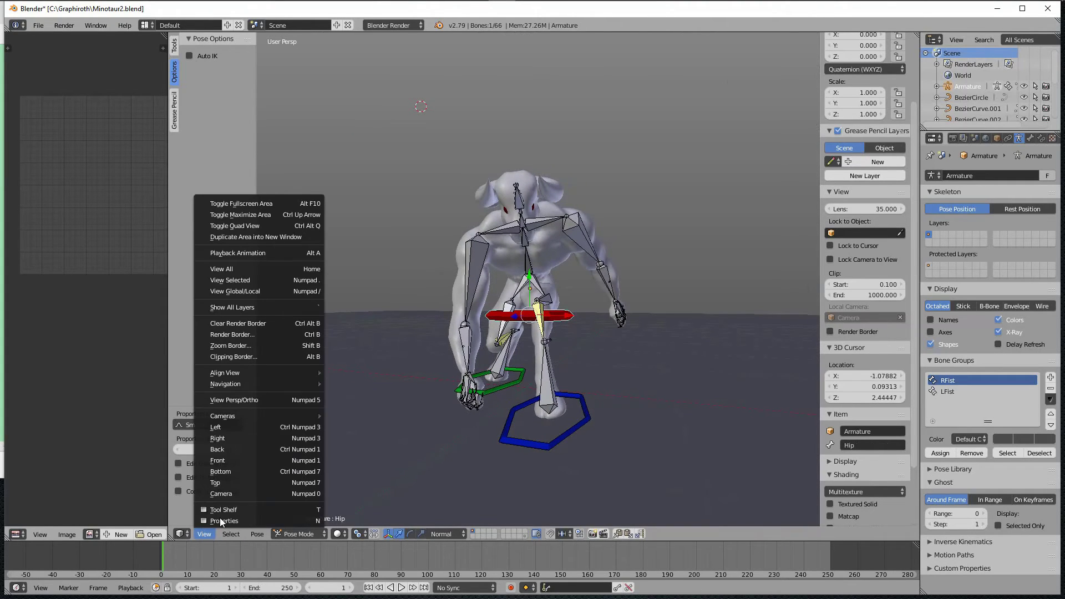
{"action": "mouse_move", "coordinate": [288, 372]}
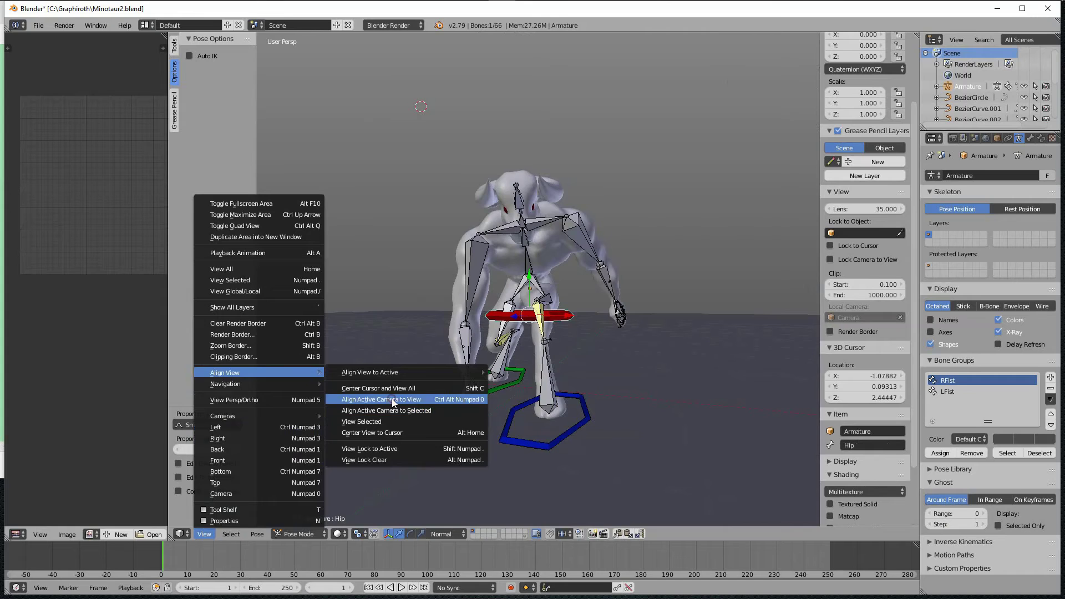
{"action": "left_click", "coordinate": [392, 398]}
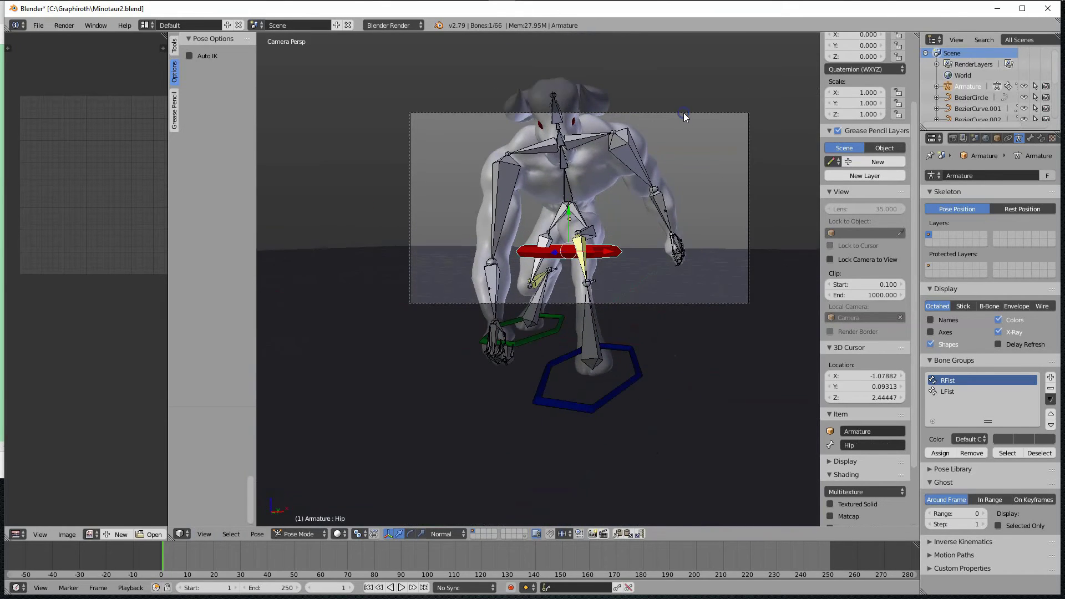